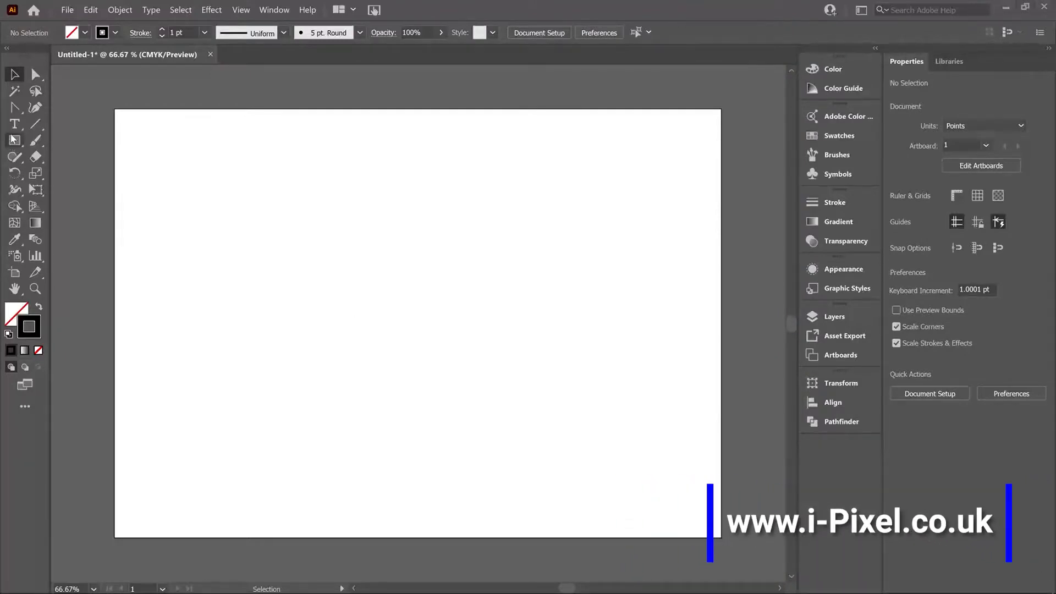
# - Draw an open zigzag path of three straight segments with the Pen tool in the upper part of the artboard
pyautogui.click(18, 113)
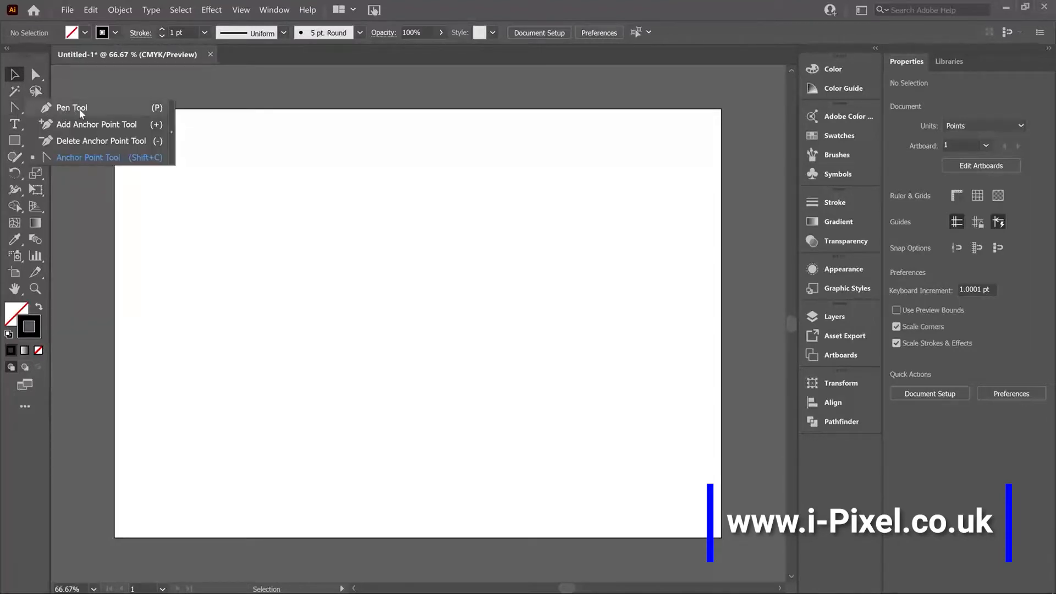
pyautogui.click(103, 113)
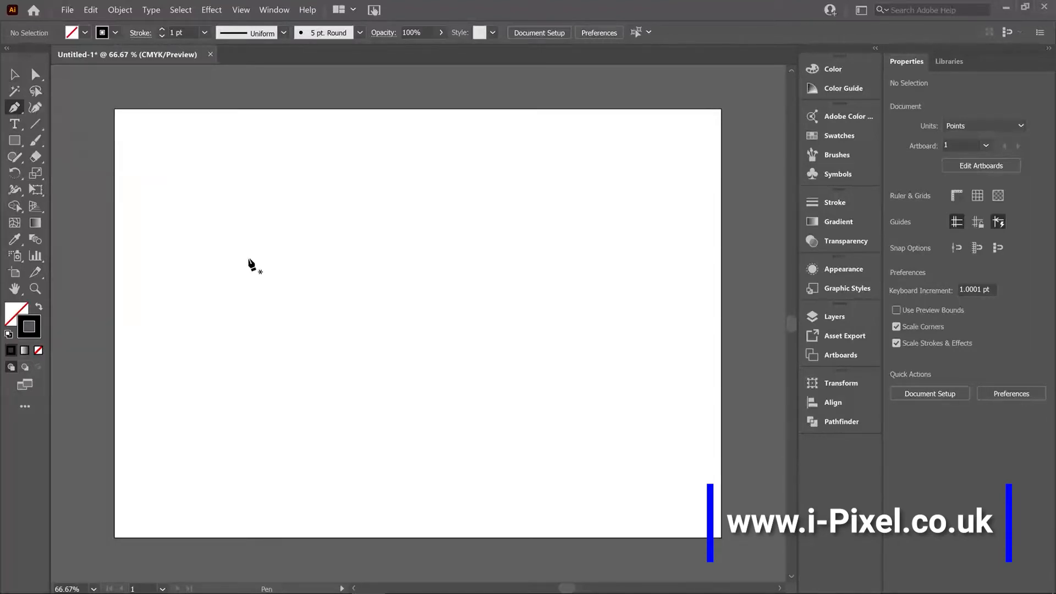
pyautogui.click(248, 261)
pyautogui.click(320, 163)
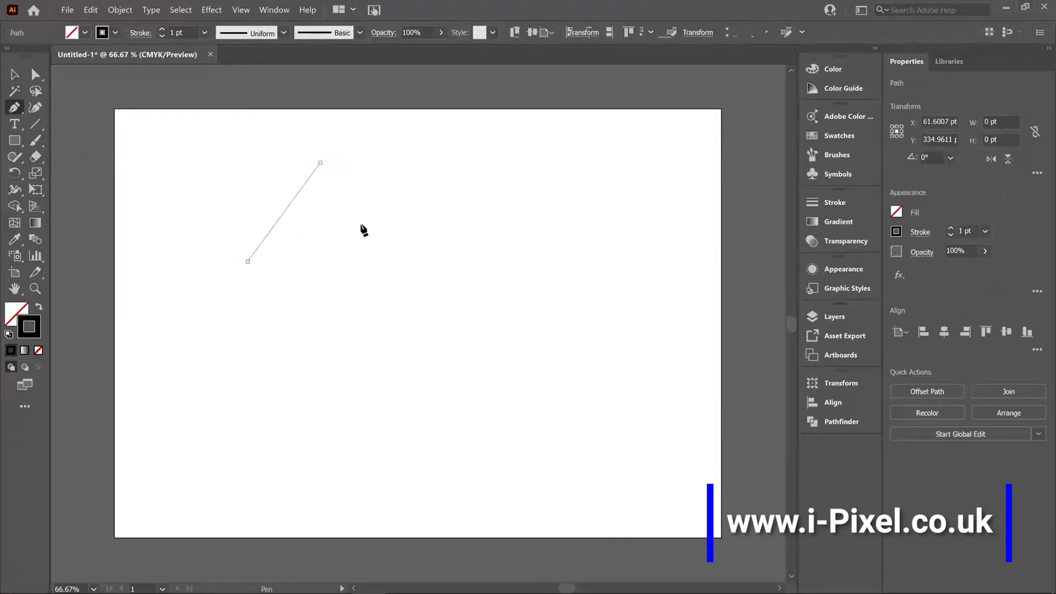
pyautogui.click(380, 262)
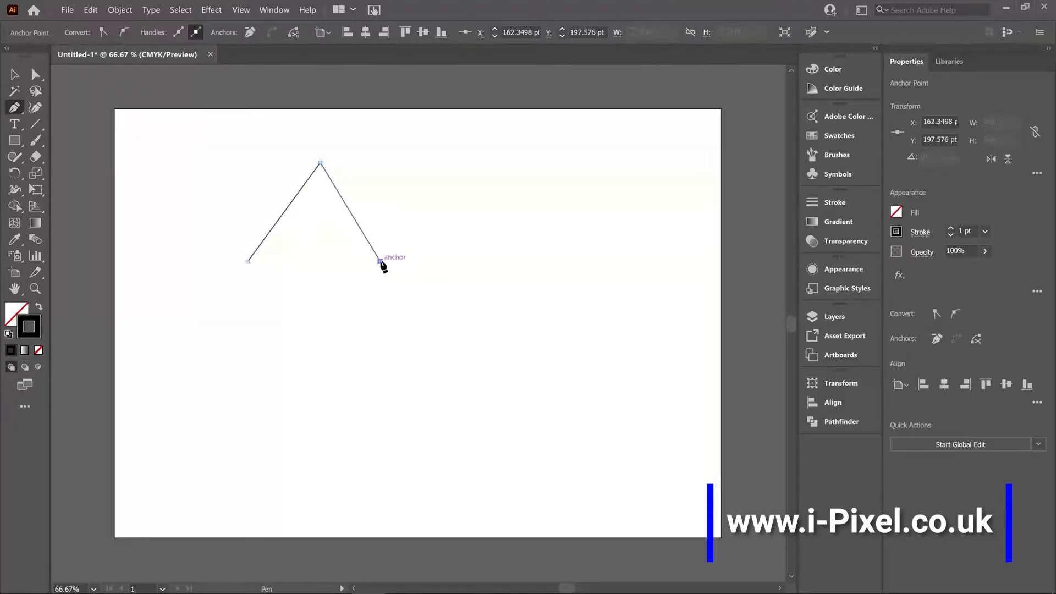
pyautogui.click(455, 163)
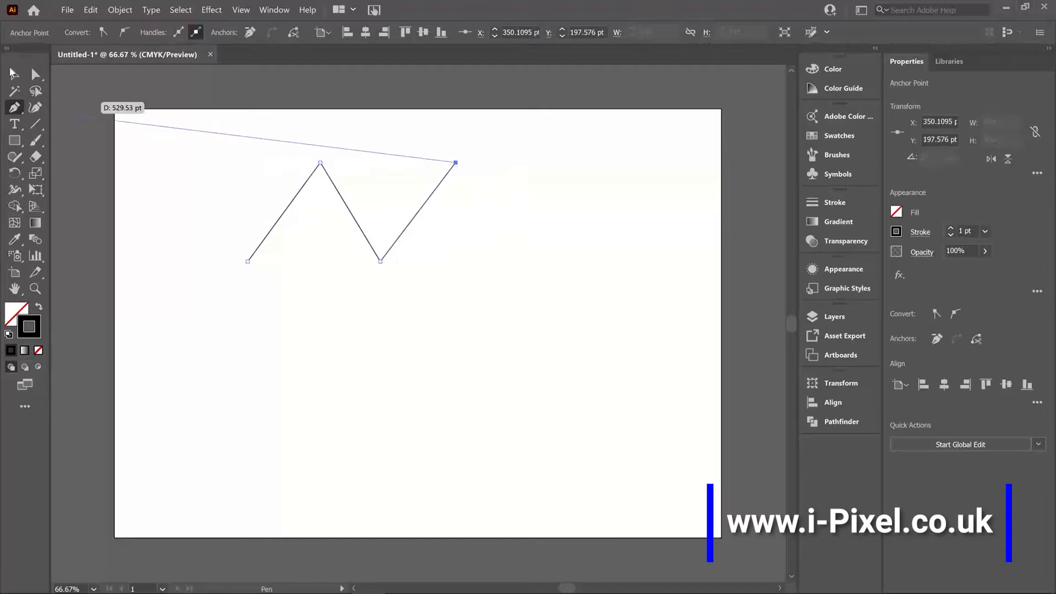
pyautogui.press('v')
# - Convert the zigzag's two inner corners into smooth curves with the Anchor Point tool, and delete the path
pyautogui.click(14, 107)
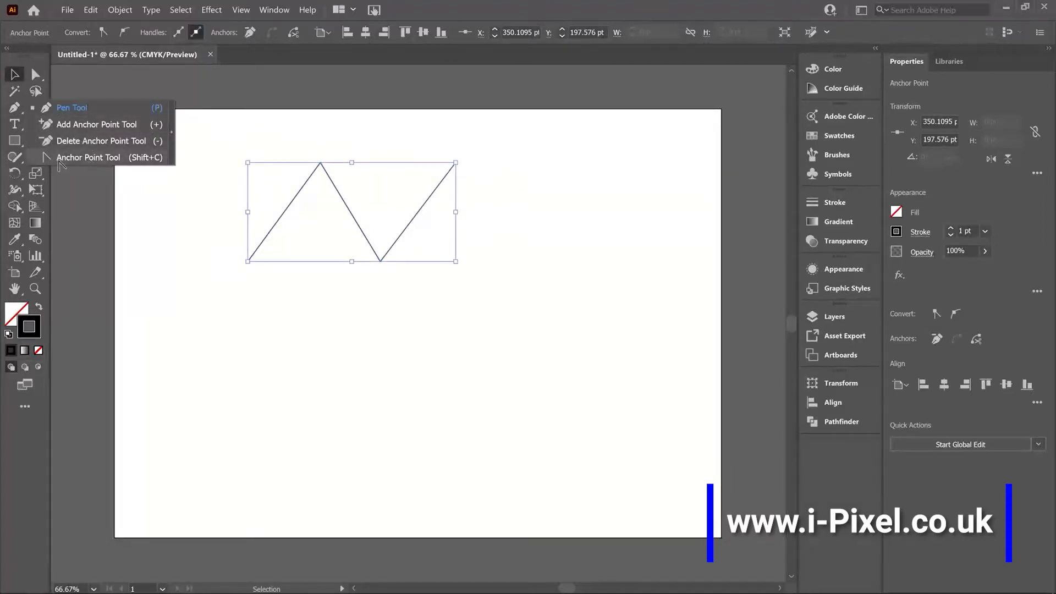
pyautogui.click(89, 158)
pyautogui.moveTo(321, 163); pyautogui.dragTo(389, 159)
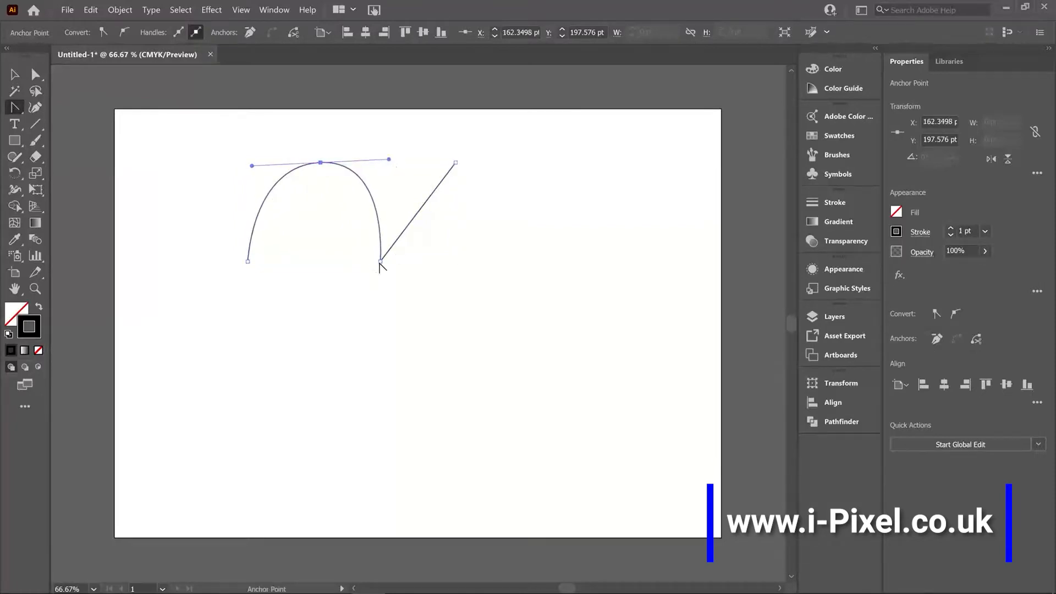
pyautogui.moveTo(380, 261); pyautogui.dragTo(442, 276)
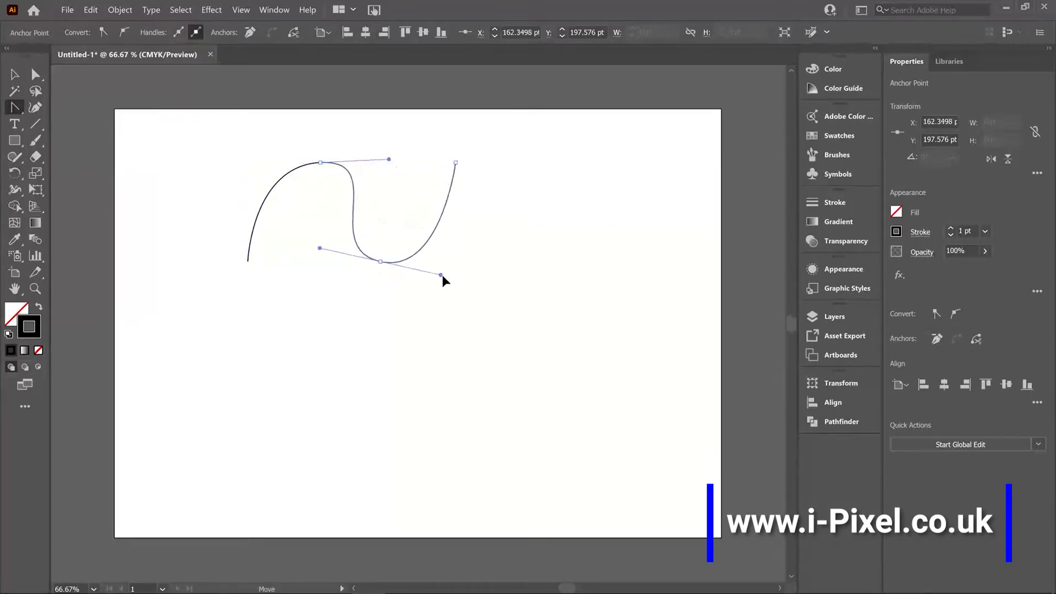
pyautogui.click(19, 77)
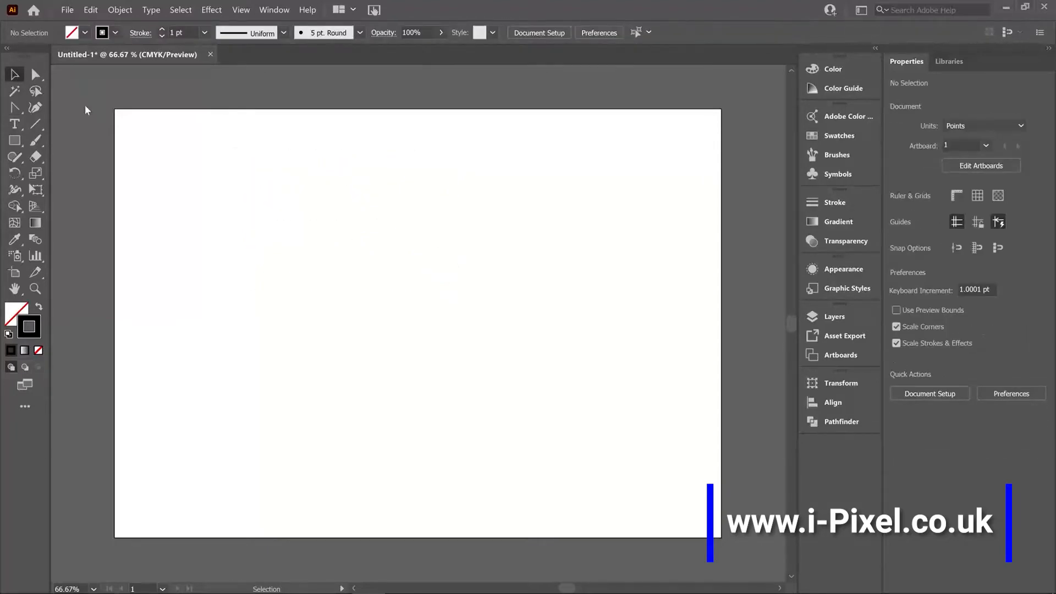
# - Begin a freehand Pen tool path with a rounded hump and an S-curve, ending at a point near the artboard's centre
pyautogui.click(17, 126)
pyautogui.click(36, 107)
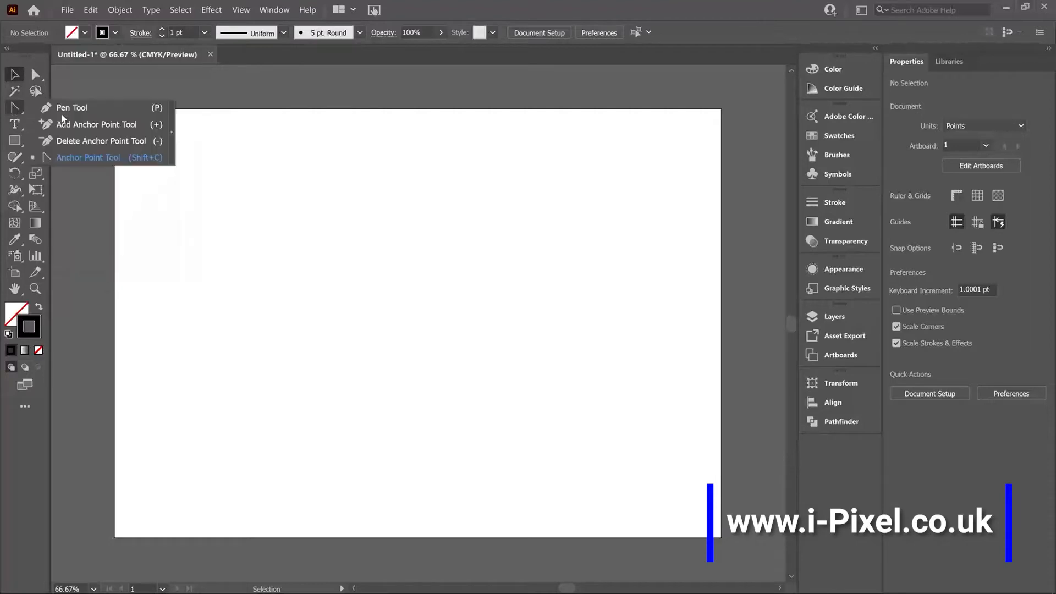
pyautogui.click(66, 109)
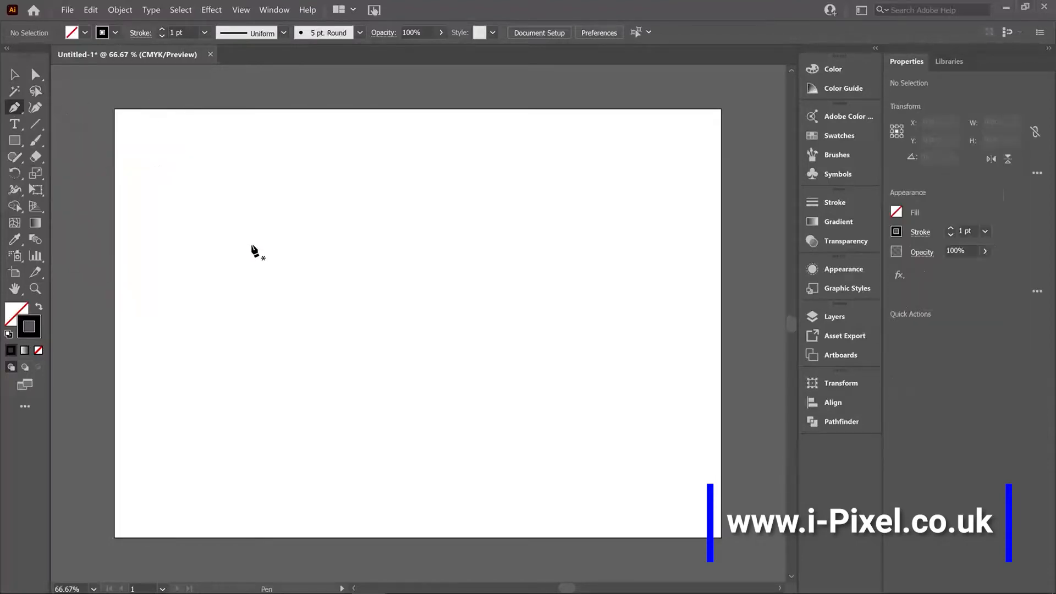
pyautogui.click(251, 244)
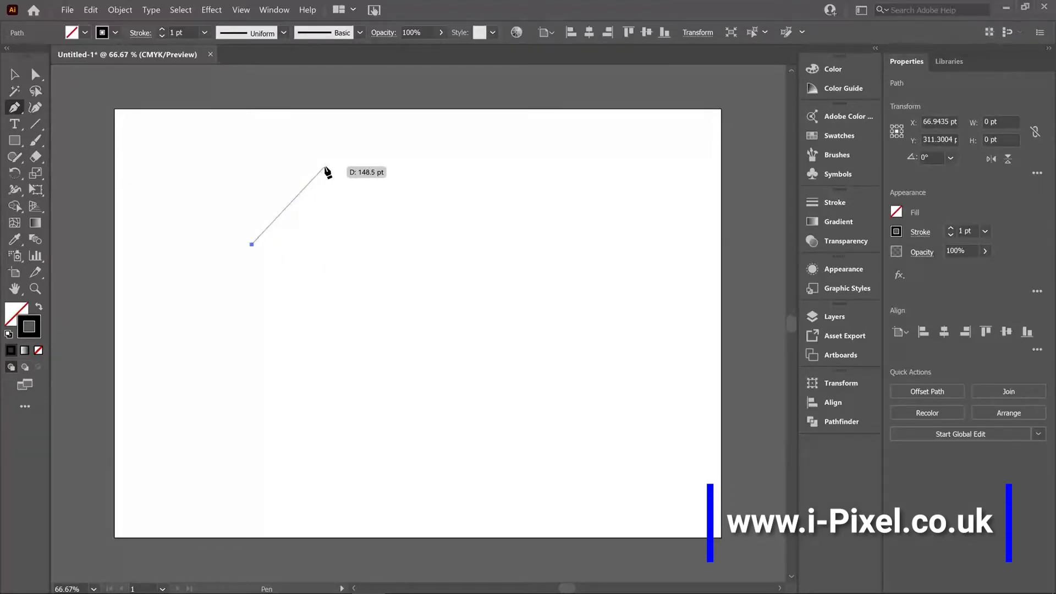
pyautogui.moveTo(324, 166); pyautogui.dragTo(398, 223)
pyautogui.moveTo(397, 262); pyautogui.dragTo(409, 164)
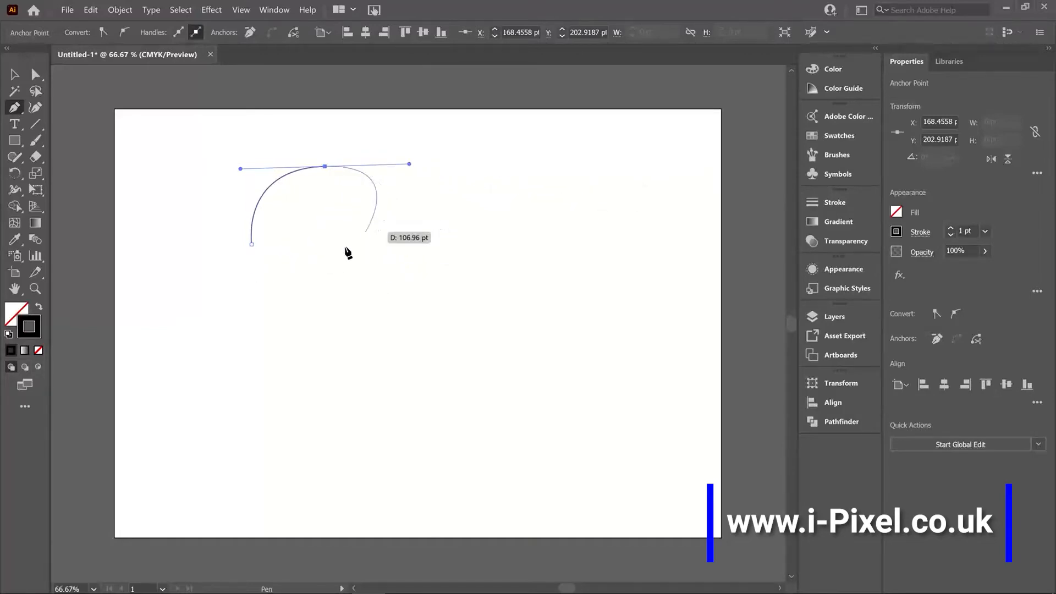
pyautogui.click(330, 276)
pyautogui.moveTo(332, 300); pyautogui.dragTo(342, 327)
pyautogui.click(442, 316)
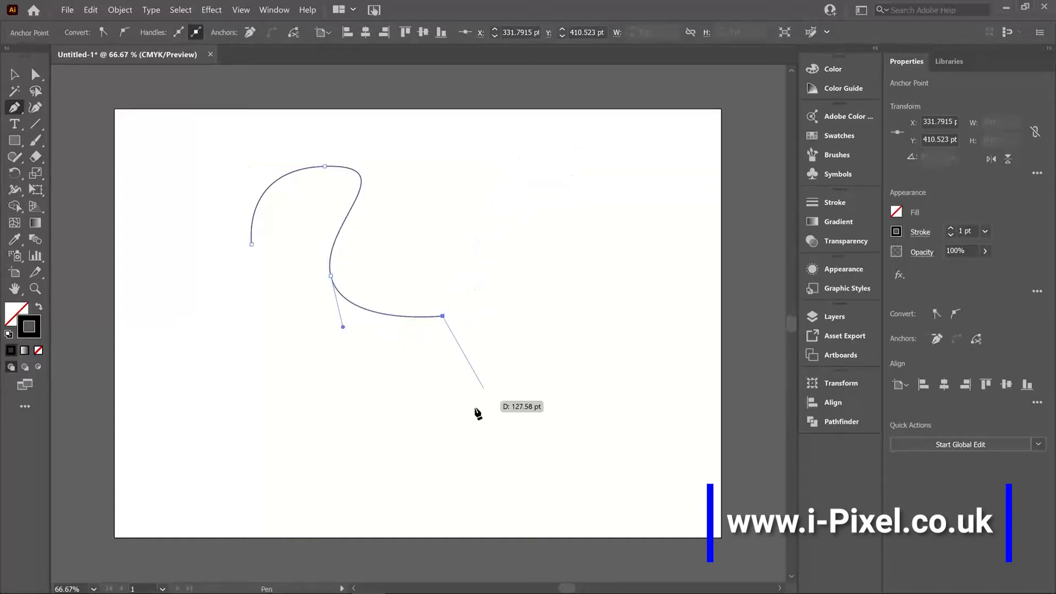
# - Continue the freehand path with a second hump to a sharp corner, a deep U-shaped loop and a curve back up
pyautogui.moveTo(442, 201); pyautogui.dragTo(499, 189)
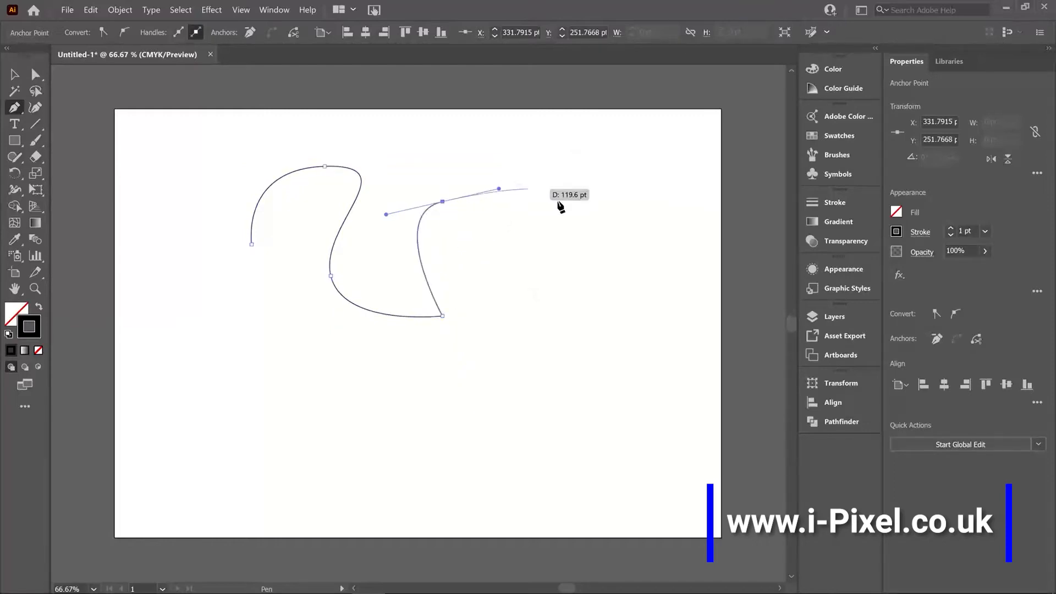
pyautogui.click(566, 308)
pyautogui.moveTo(488, 430); pyautogui.dragTo(513, 493)
pyautogui.moveTo(596, 463); pyautogui.dragTo(595, 386)
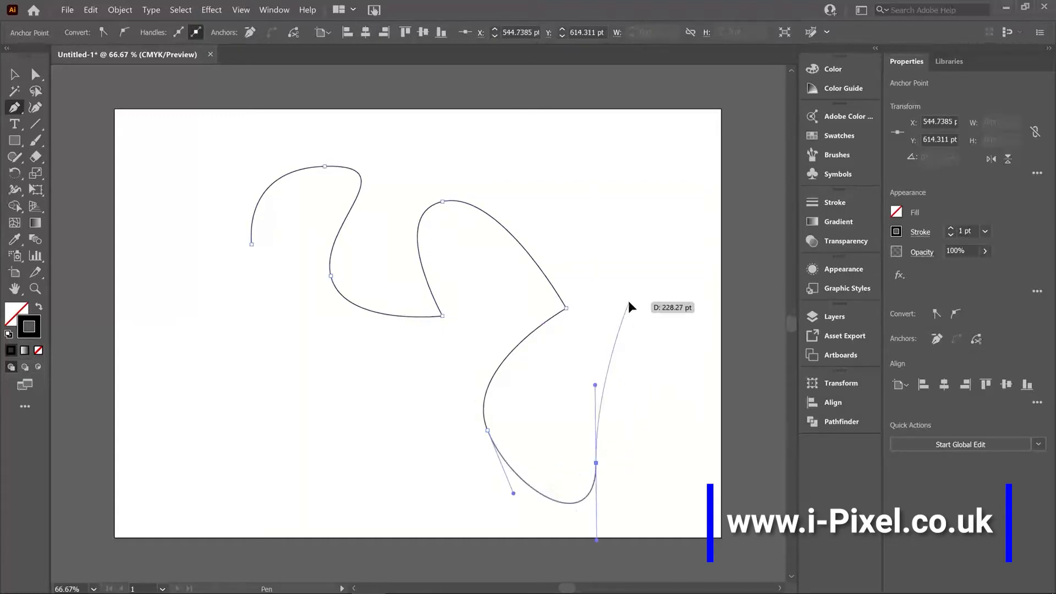
pyautogui.moveTo(630, 299); pyautogui.dragTo(667, 258)
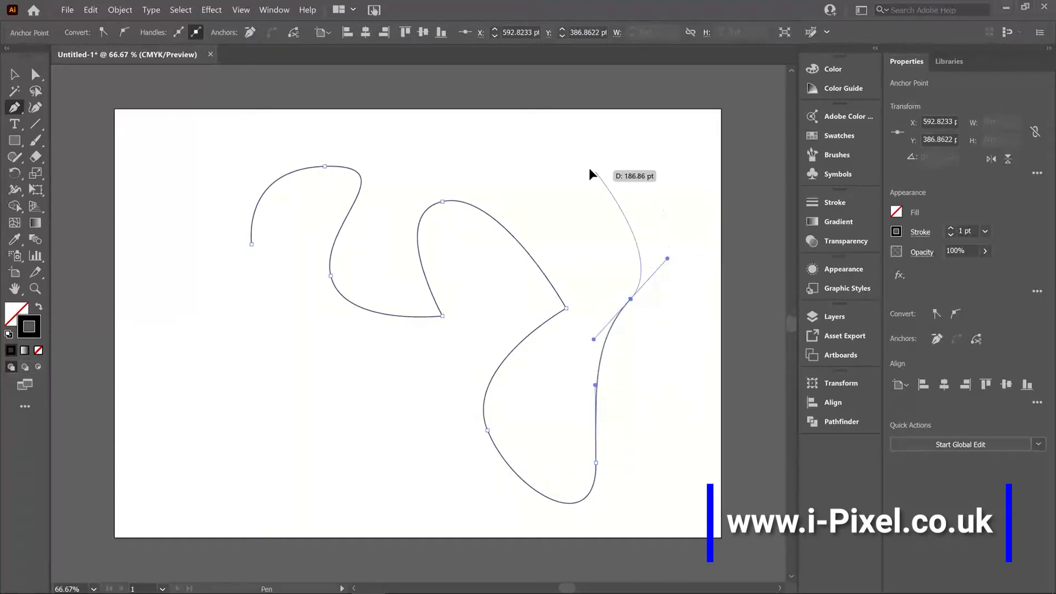
pyautogui.moveTo(588, 168); pyautogui.dragTo(541, 153)
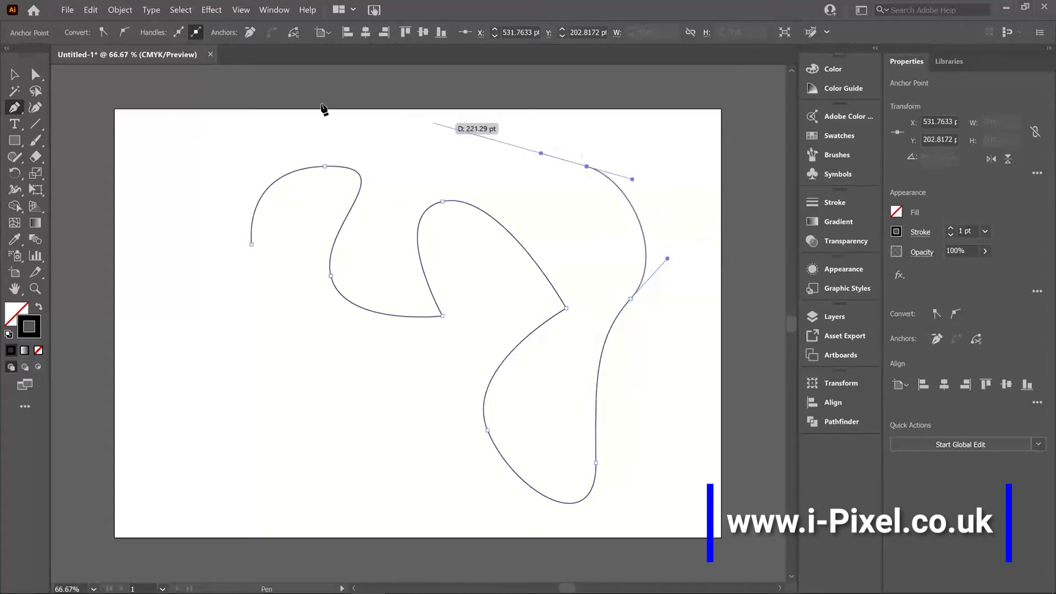
# - Undo the last curve segment and delete the whole freehand path
pyautogui.click(14, 77)
pyautogui.hotkey('ctrl', 'z')
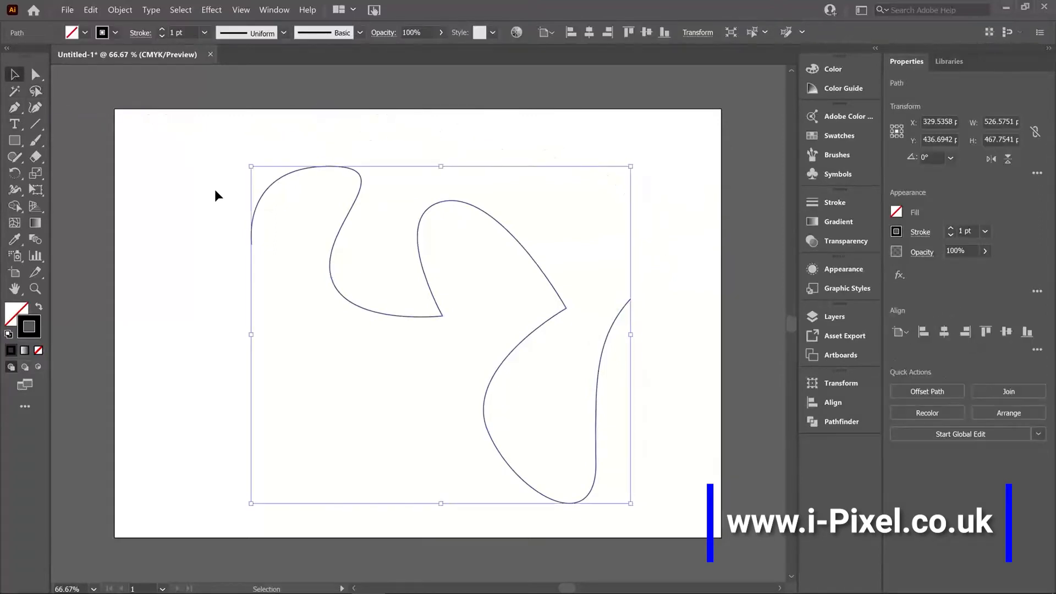
pyautogui.press('Delete')
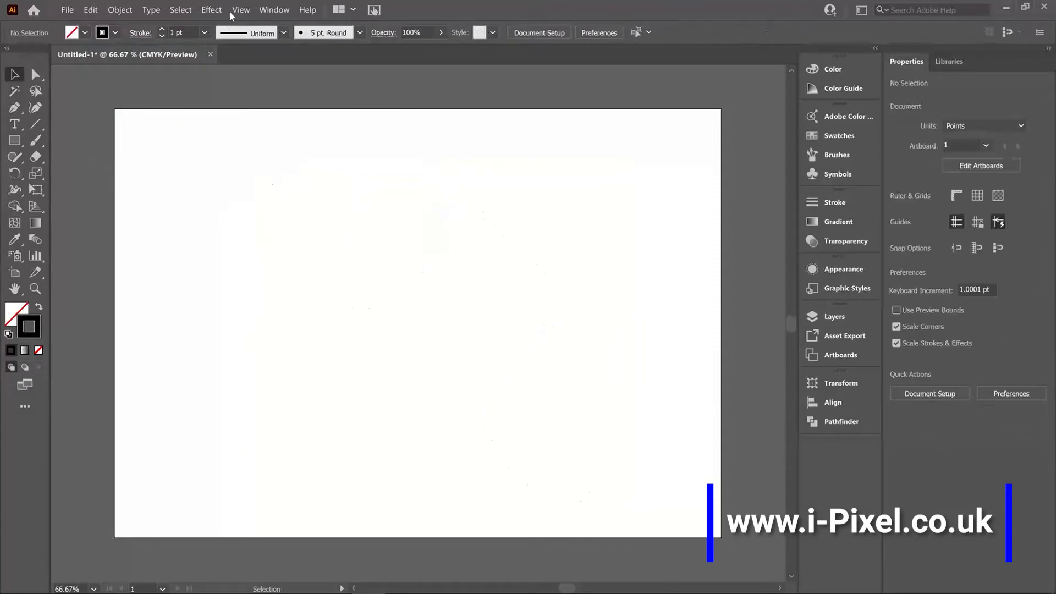
# - Show the document grid and turn on Snap to Grid
pyautogui.click(240, 11)
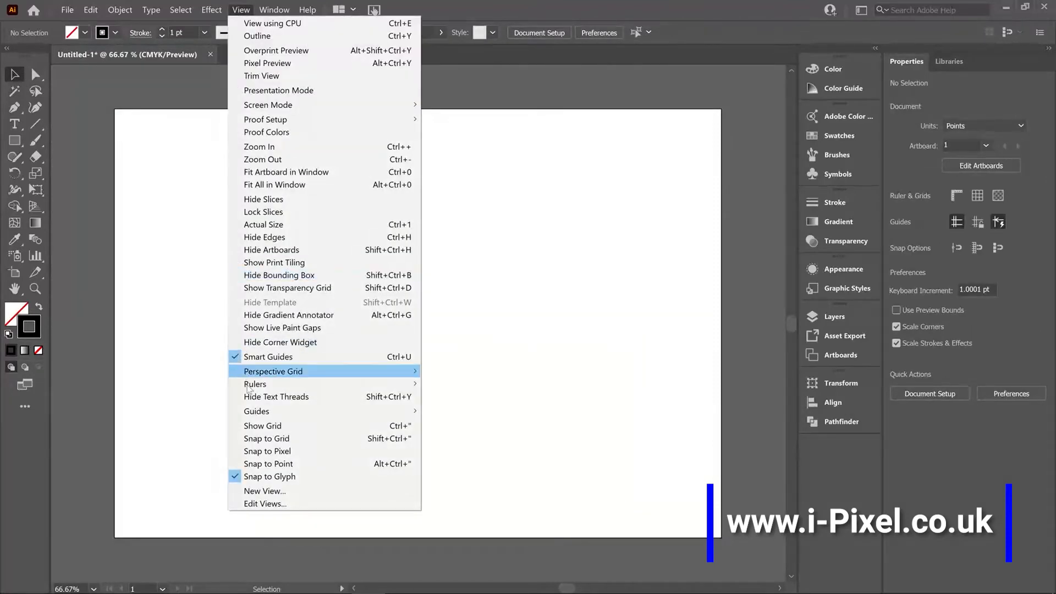
pyautogui.click(263, 426)
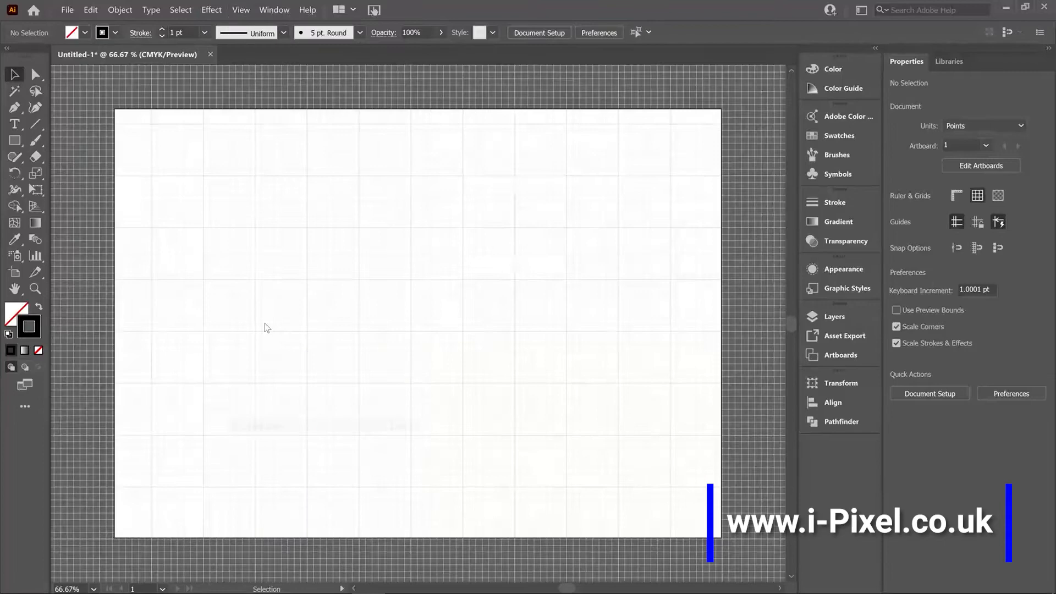
pyautogui.click(242, 9)
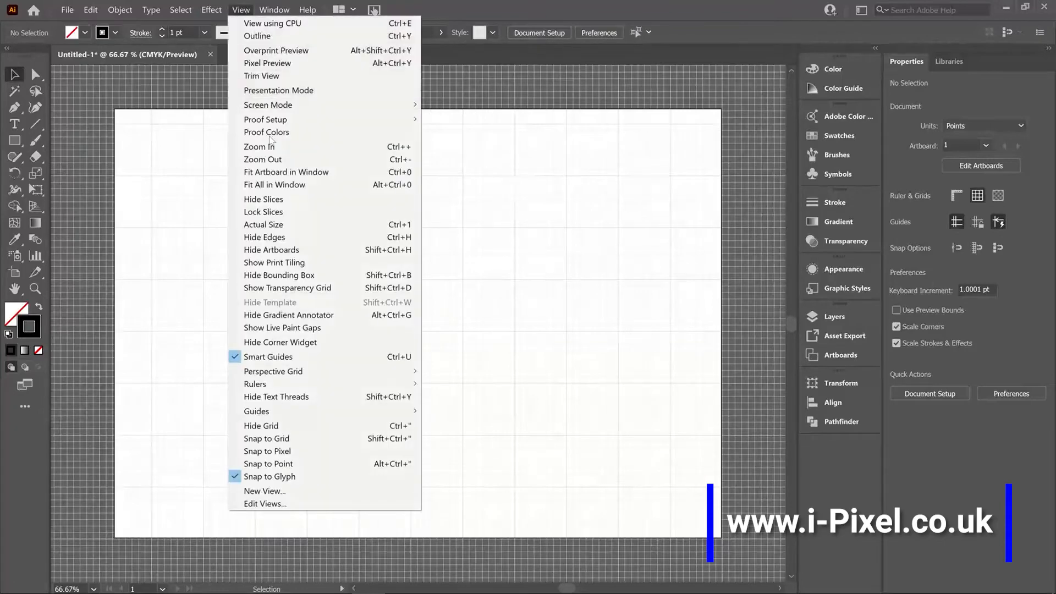
pyautogui.click(298, 438)
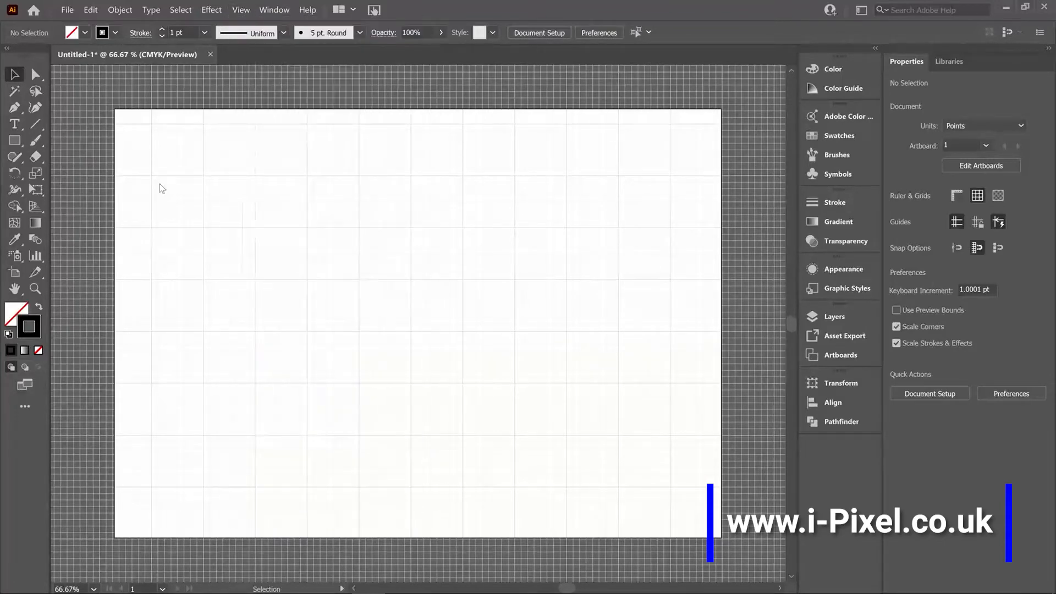
# - Draw two adjoining arches with the Pen tool, each 144 pt wide and 72 pt high, starting at X 72 pt, Y 288 pt
pyautogui.click(14, 107)
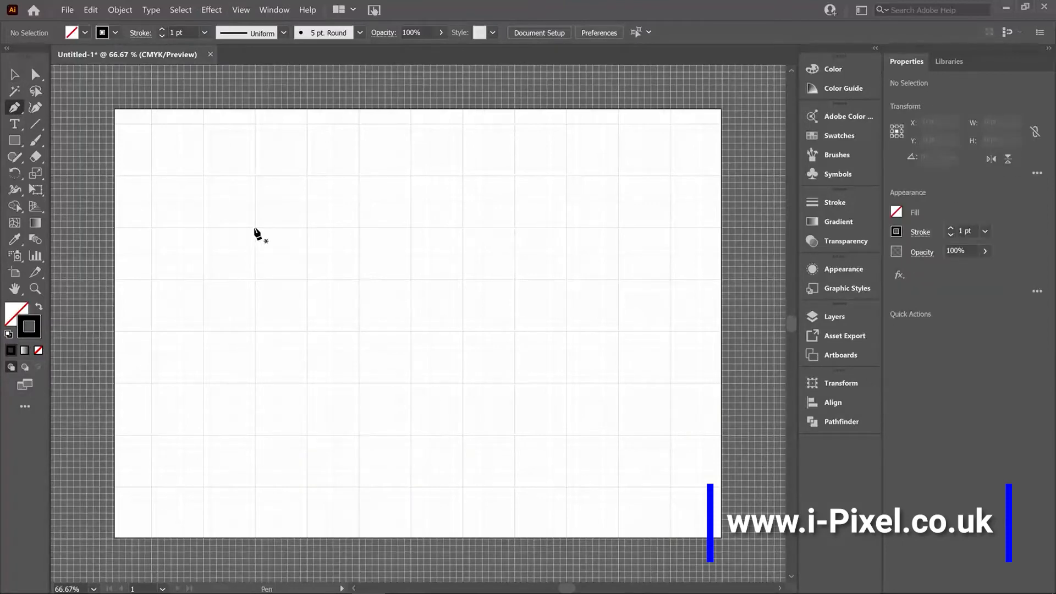
pyautogui.click(255, 227)
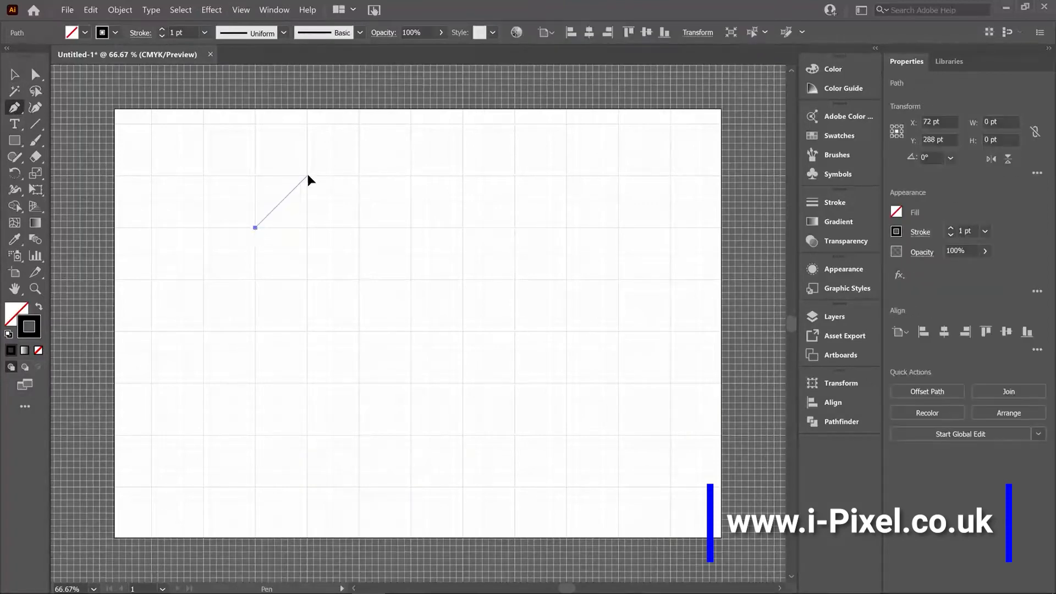
pyautogui.moveTo(307, 176); pyautogui.dragTo(361, 179)
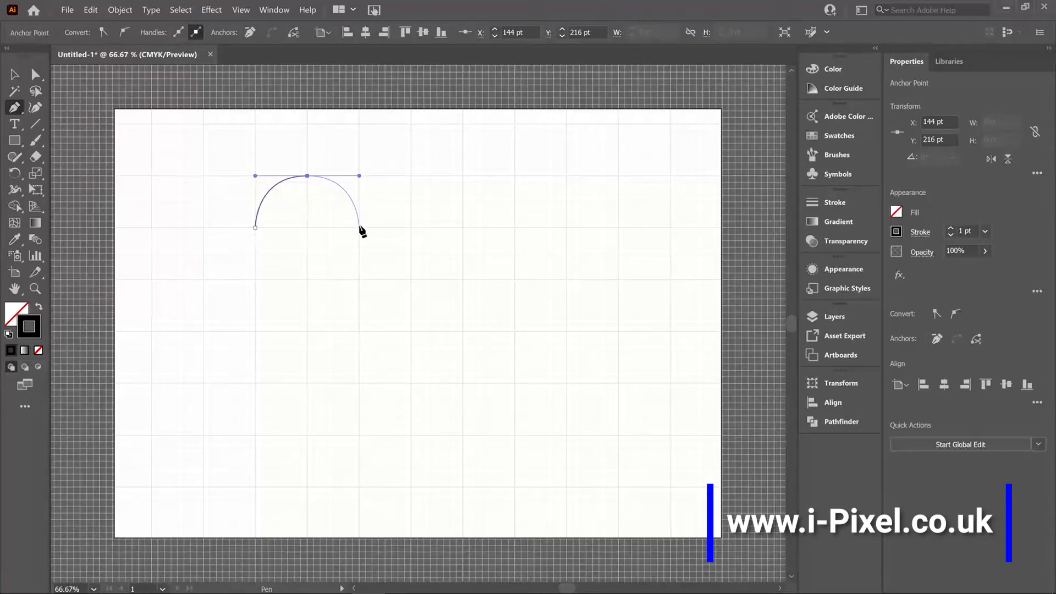
pyautogui.click(360, 227)
pyautogui.moveTo(411, 176); pyautogui.dragTo(465, 176)
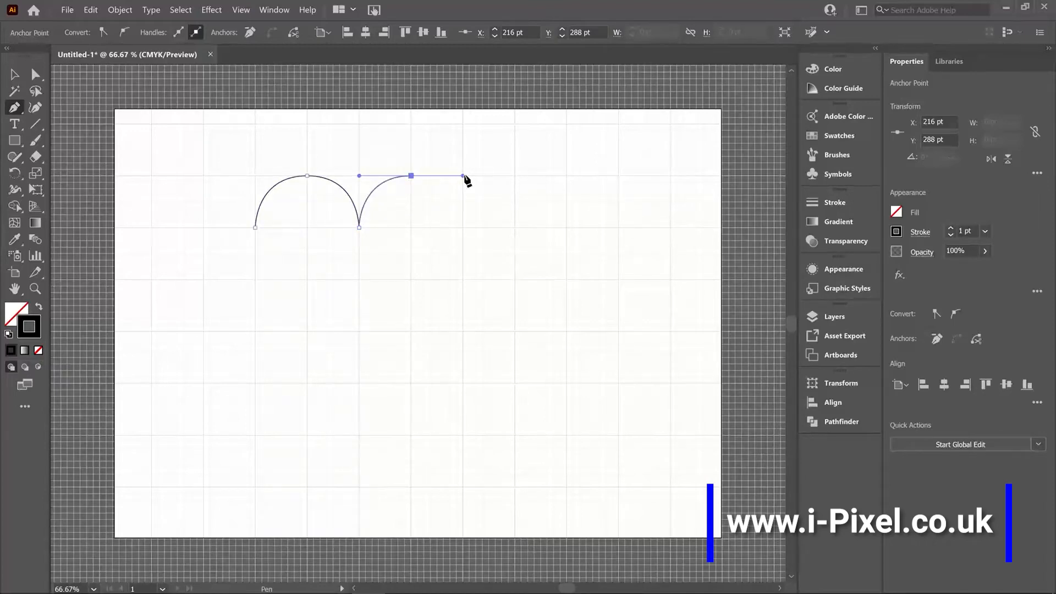
pyautogui.click(463, 228)
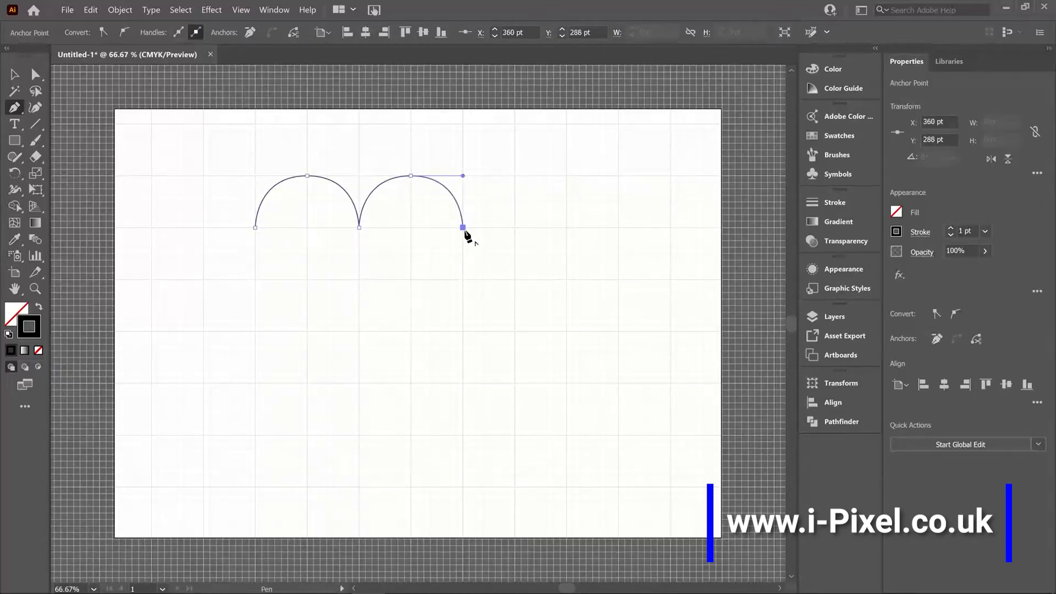
# - Extend the path with two more matching 144 pt wide arches, ending at X 648 pt, Y 288 pt
pyautogui.keyDown('ctrl'); pyautogui.click(516, 180); pyautogui.keyUp('ctrl')
pyautogui.moveTo(527, 175); pyautogui.dragTo(566, 176)
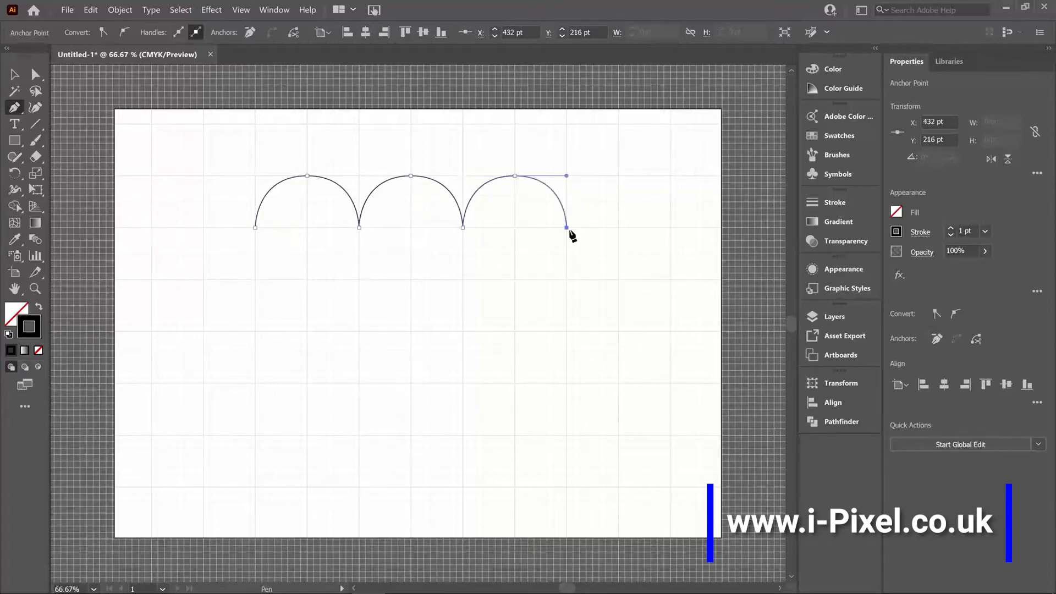
pyautogui.moveTo(618, 175); pyautogui.dragTo(669, 175)
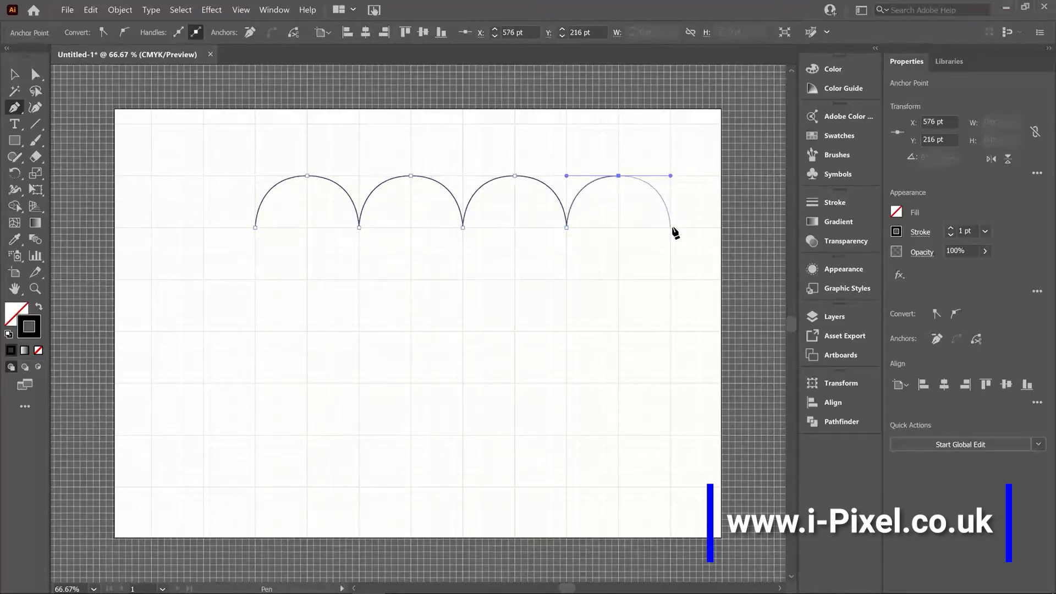
pyautogui.click(671, 227)
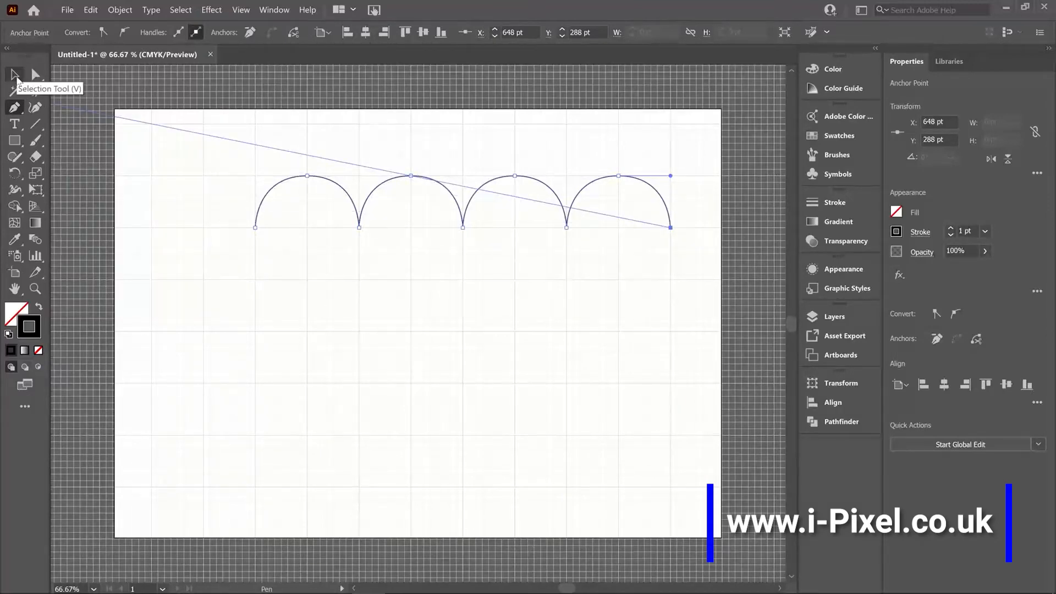
# - Move the four-arch path two major grid squares to the left, centring it at X 216 pt, and deselect it
pyautogui.click(15, 76)
pyautogui.click(413, 284)
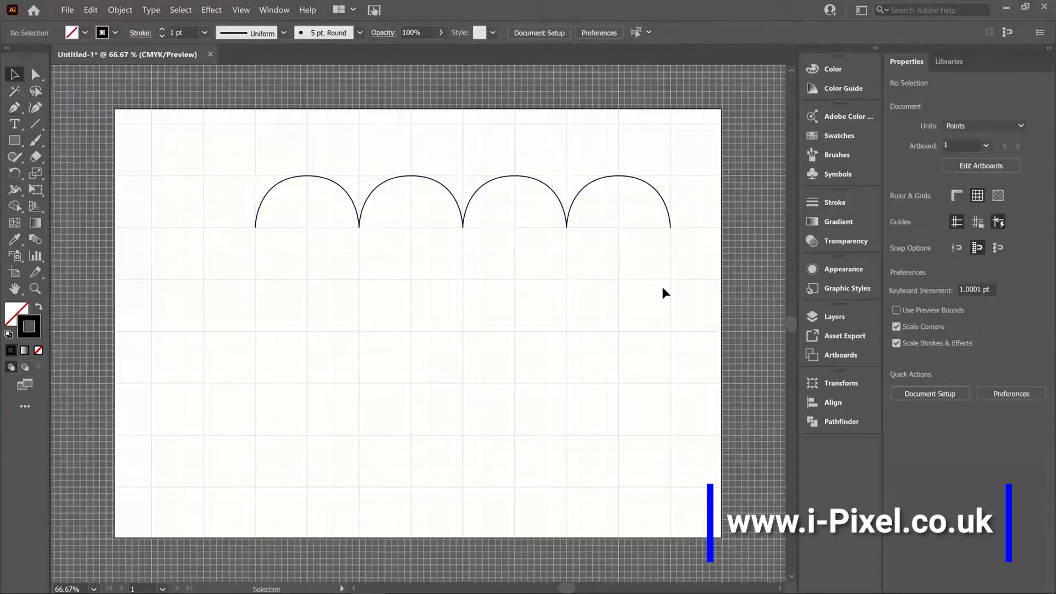
pyautogui.moveTo(526, 178); pyautogui.dragTo(421, 175)
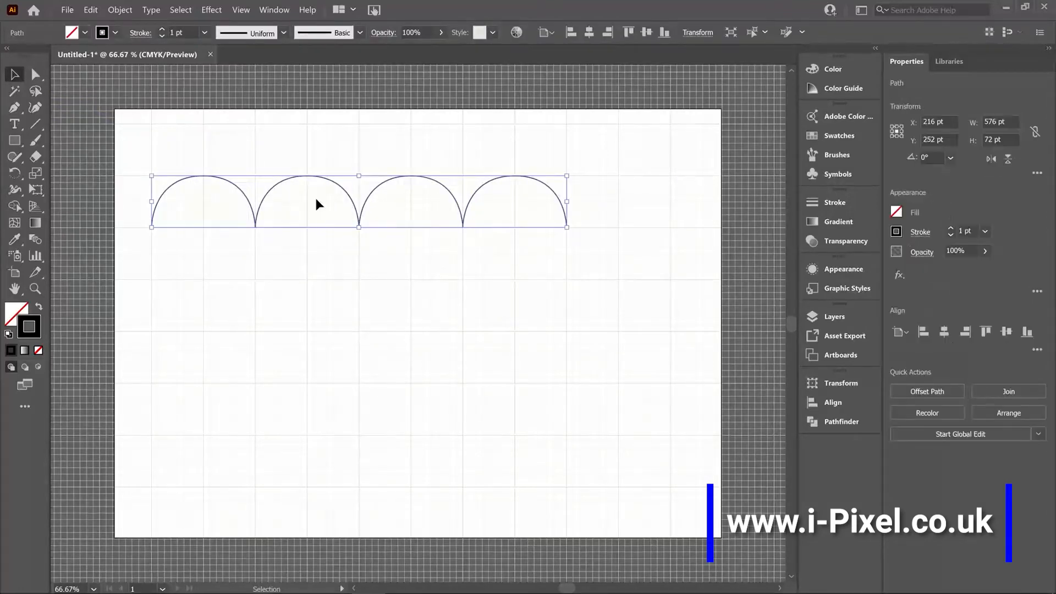
pyautogui.click(333, 283)
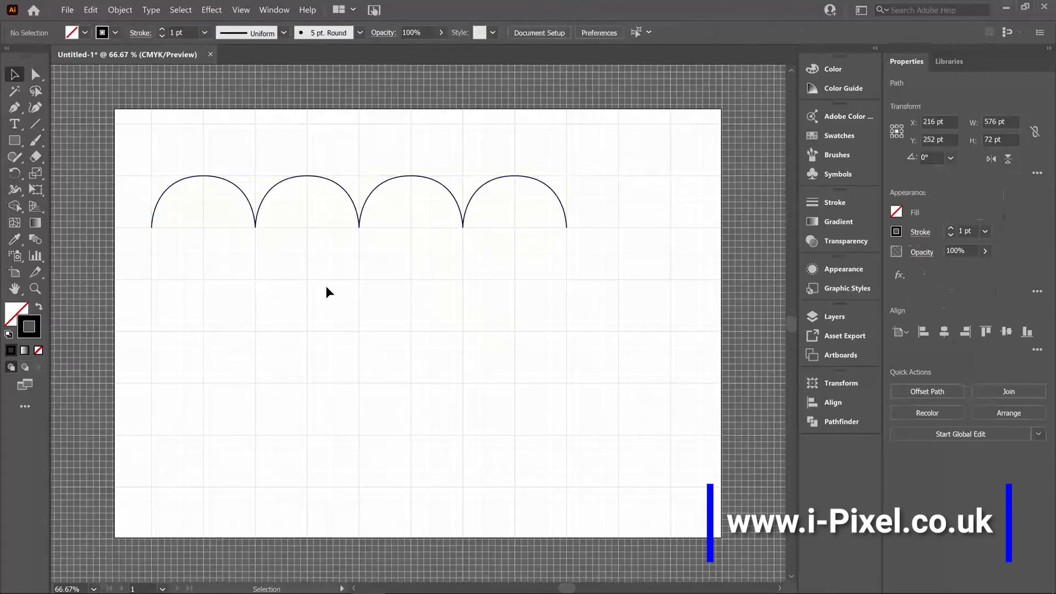
# - Draw two adjoining fin shapes with the Pen tool, each a quarter arch with a vertical drop, 72 pt square, starting at X -72 pt, Y 432 pt
pyautogui.moveTo(15, 111); pyautogui.dragTo(69, 111)
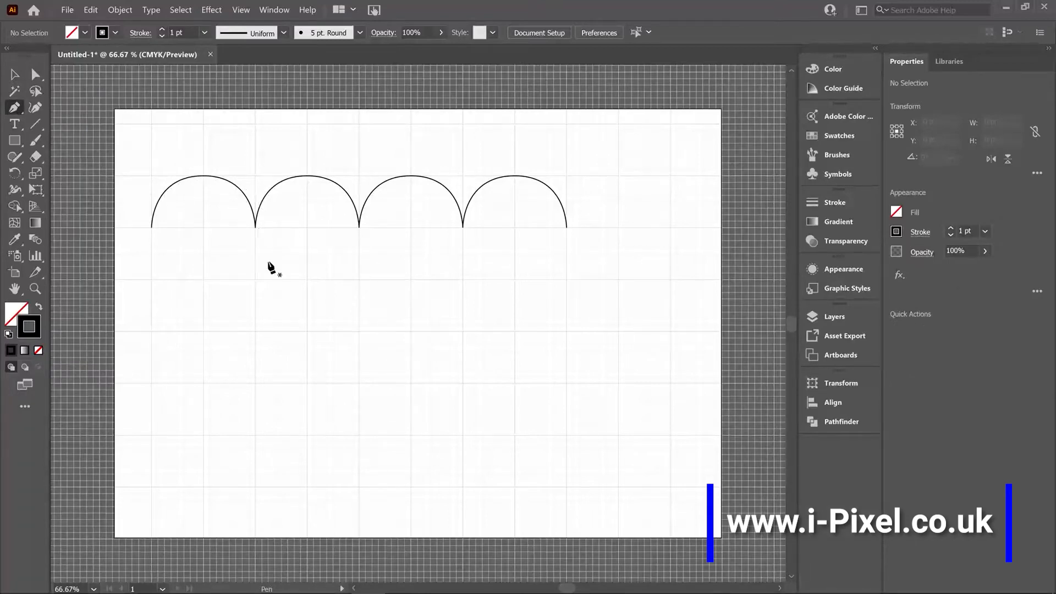
pyautogui.click(151, 331)
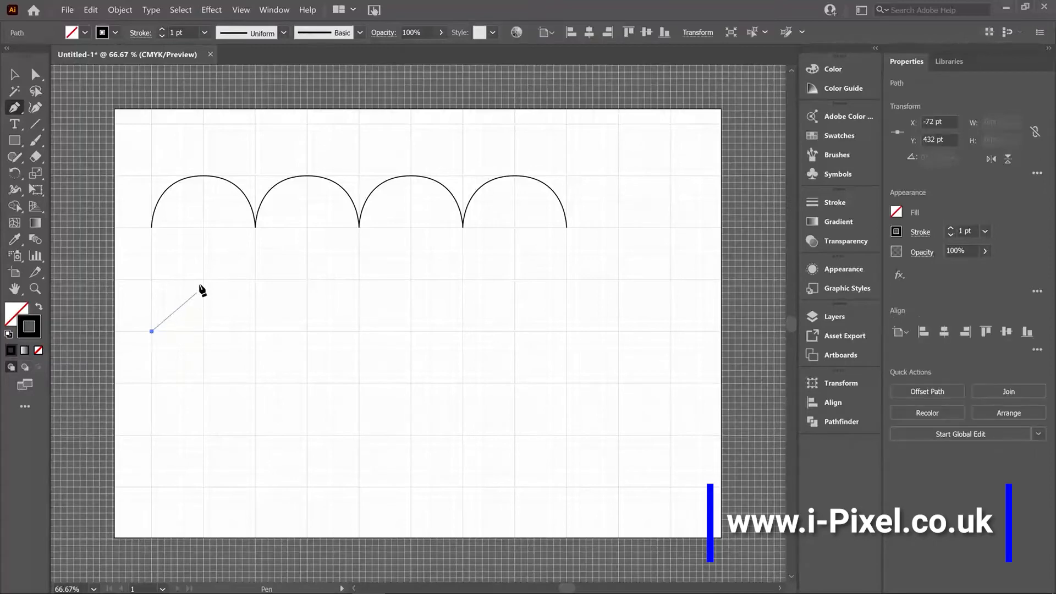
pyautogui.moveTo(220, 279); pyautogui.dragTo(256, 279)
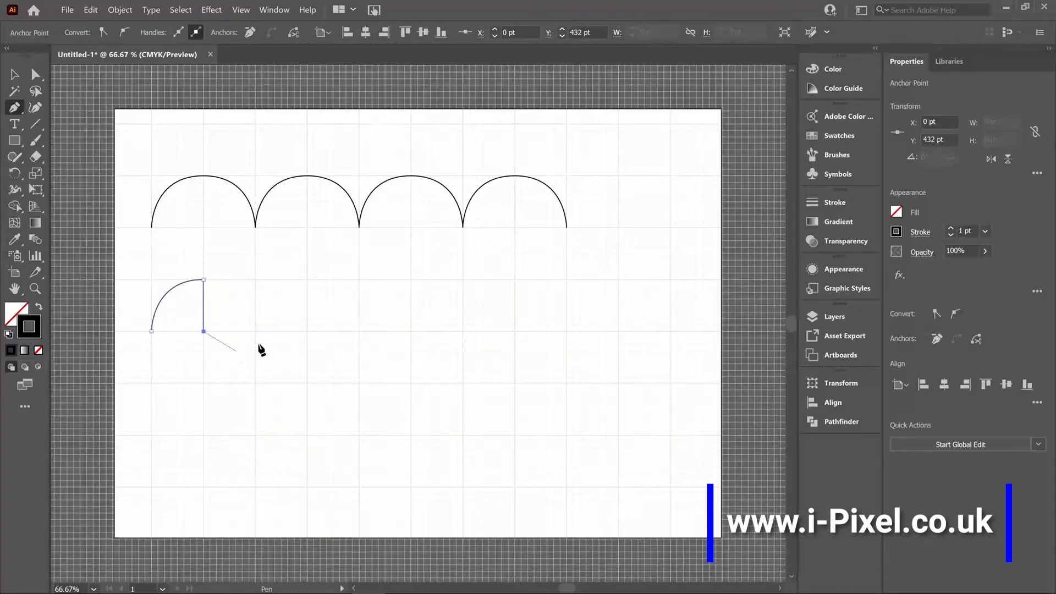
pyautogui.scroll(1, 255, 280)
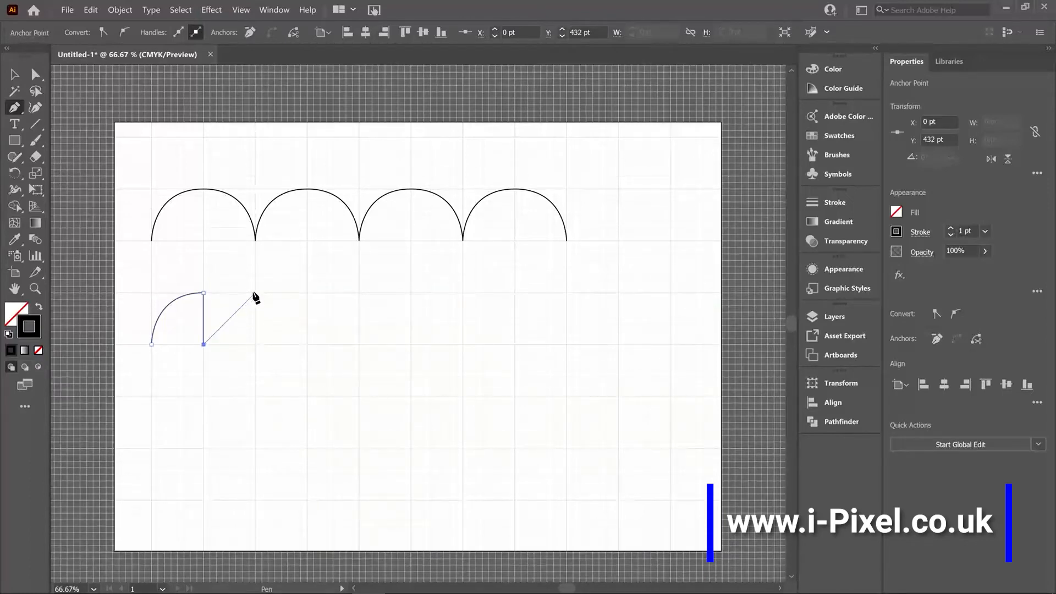
pyautogui.moveTo(255, 293); pyautogui.dragTo(308, 293)
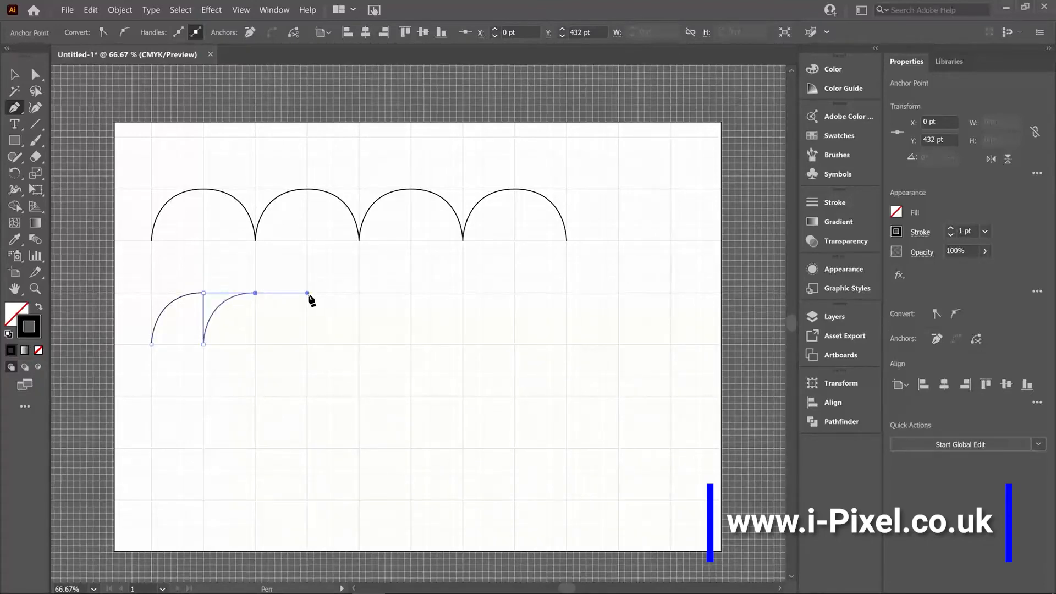
pyautogui.click(254, 292)
# - Add a third and fourth matching 72 pt fin to the path, ending at X 216 pt, Y 432 pt
pyautogui.moveTo(307, 293); pyautogui.dragTo(359, 293)
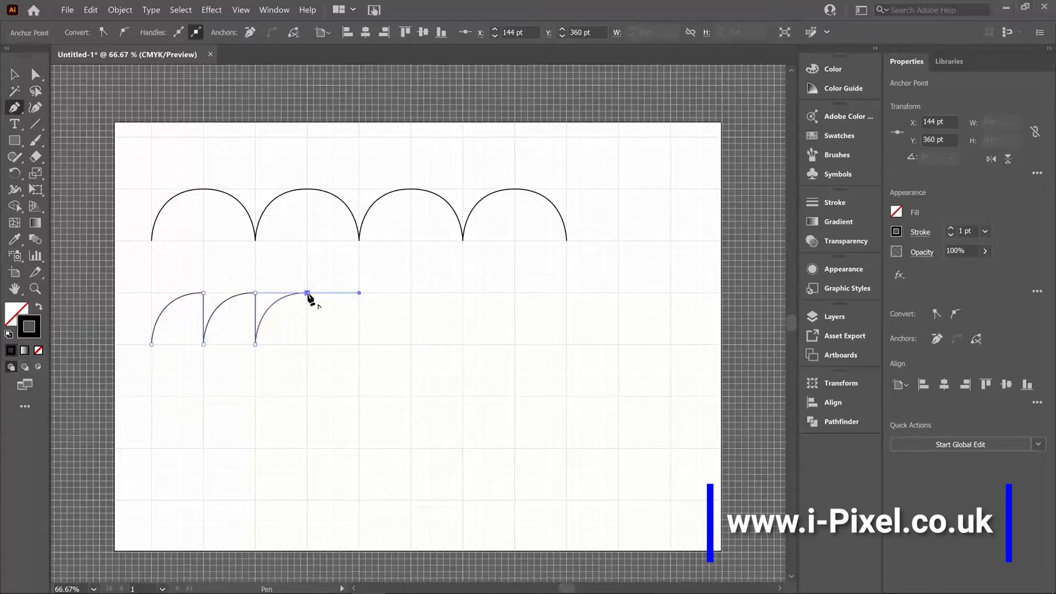
pyautogui.click(307, 293)
pyautogui.click(307, 344)
pyautogui.moveTo(359, 292); pyautogui.dragTo(411, 292)
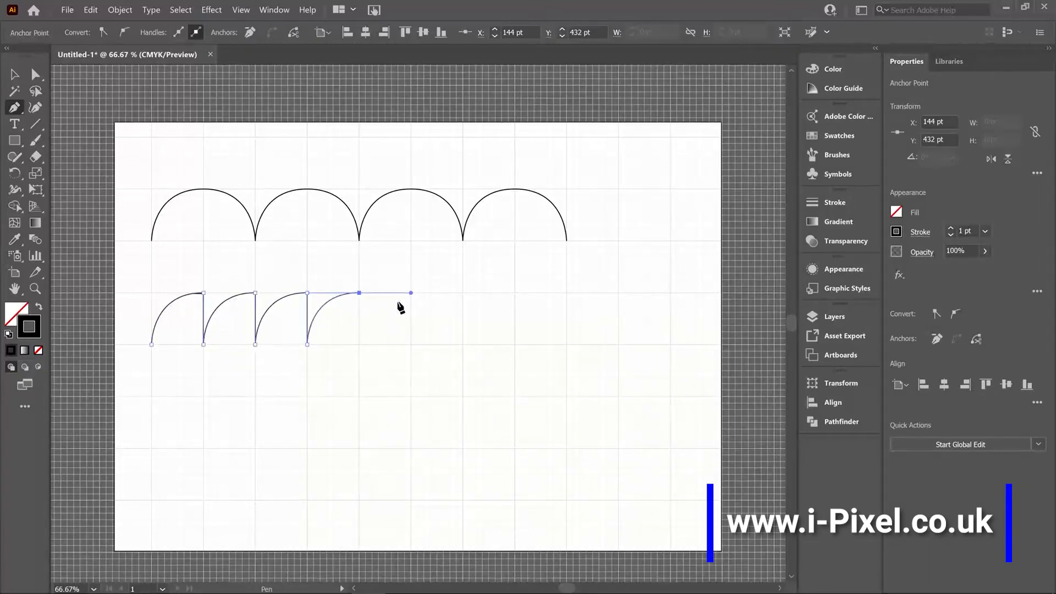
pyautogui.click(359, 293)
pyautogui.click(359, 344)
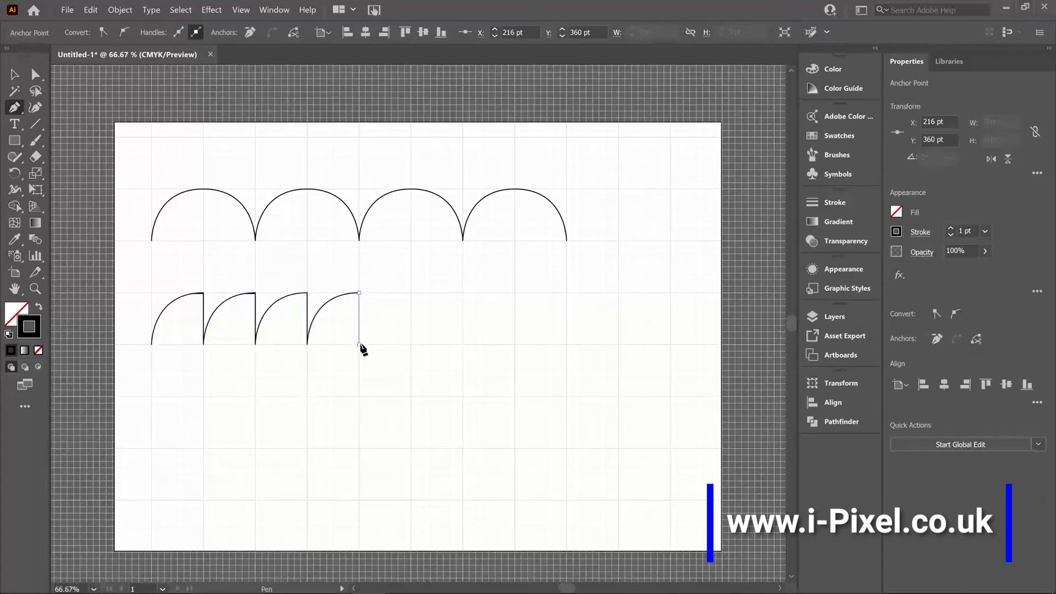
# - Continue the path with a fifth and sixth matching fin, ending at X 360 pt, Y 432 pt
pyautogui.keyDown('ctrl'); pyautogui.click(413, 297); pyautogui.keyUp('ctrl')
pyautogui.moveTo(410, 293); pyautogui.dragTo(462, 293)
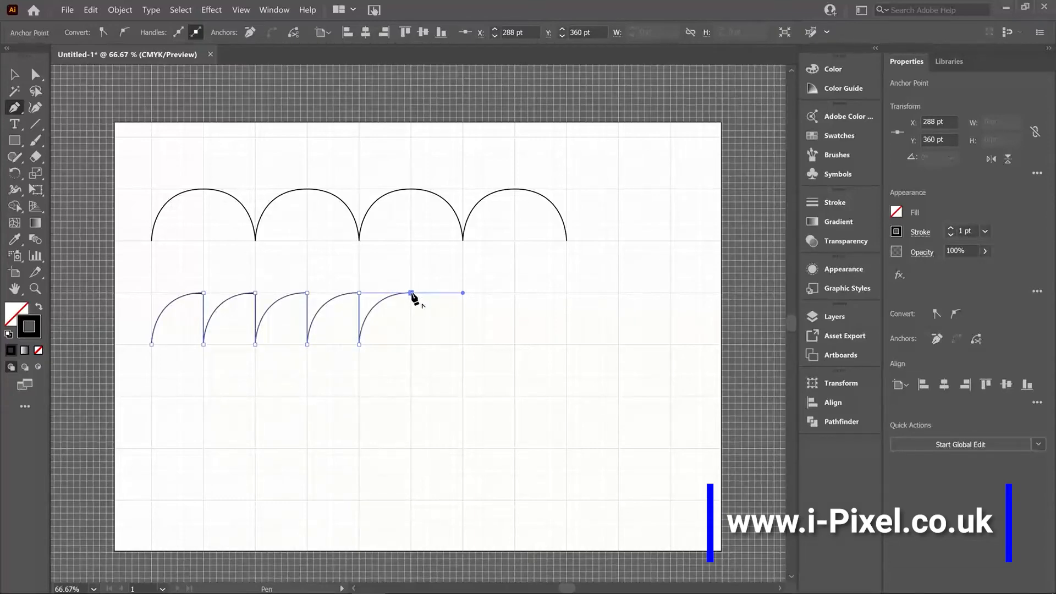
pyautogui.click(411, 345)
pyautogui.moveTo(463, 293); pyautogui.dragTo(514, 292)
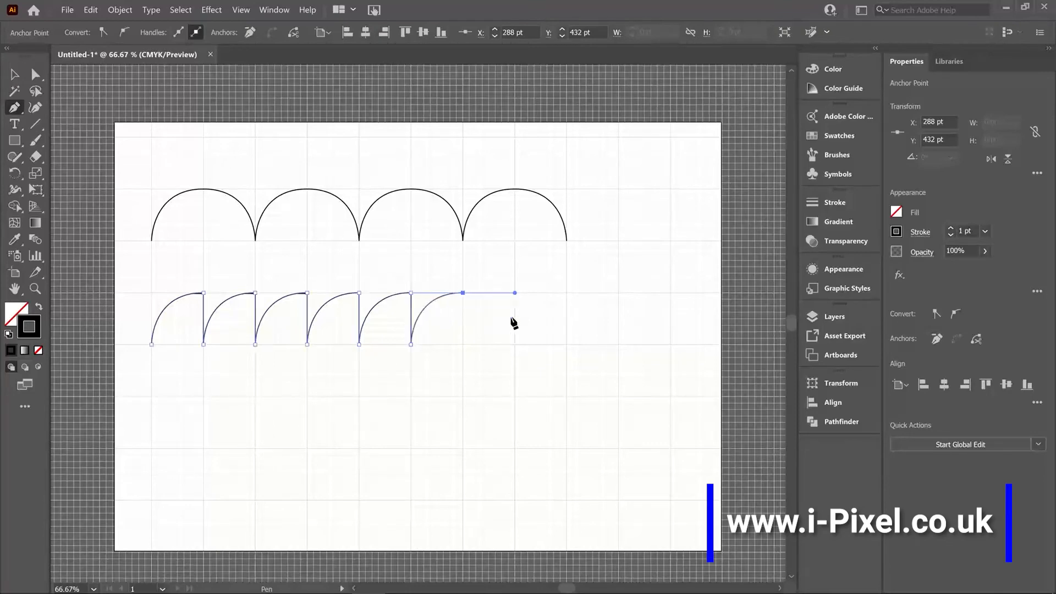
pyautogui.click(463, 293)
pyautogui.click(463, 345)
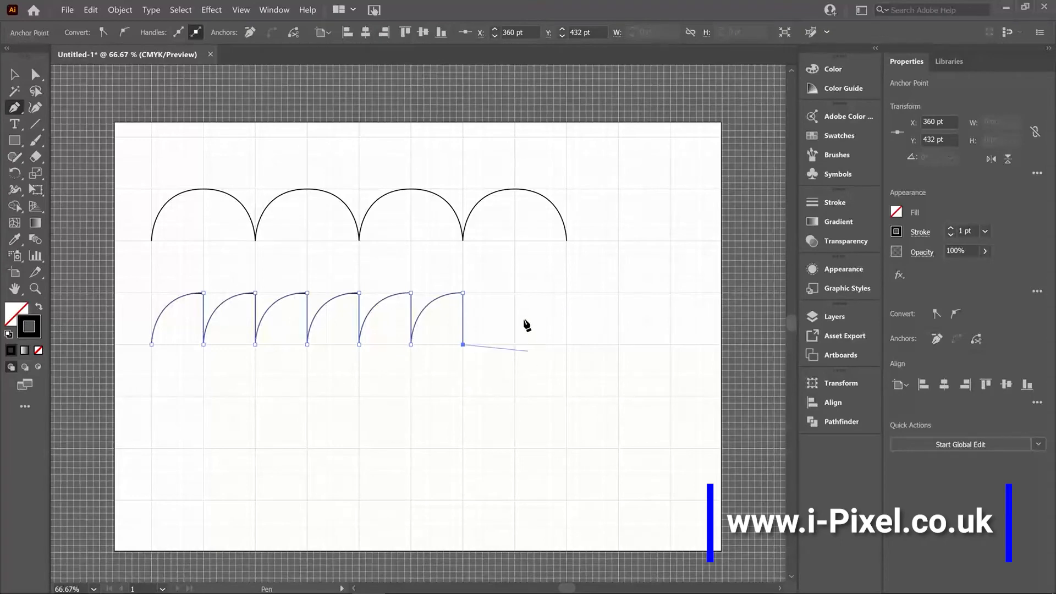
# - Finish the row with a seventh and eighth matching fin, ending at X 504 pt, Y 432 pt, and deselect the path
pyautogui.moveTo(515, 293); pyautogui.dragTo(566, 293)
pyautogui.click(515, 292)
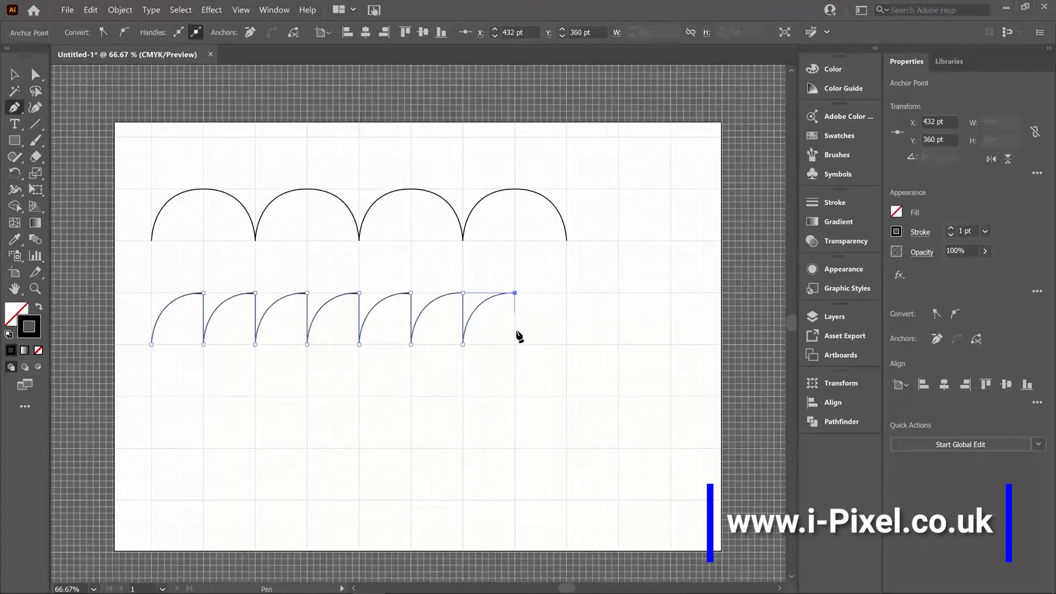
pyautogui.click(515, 344)
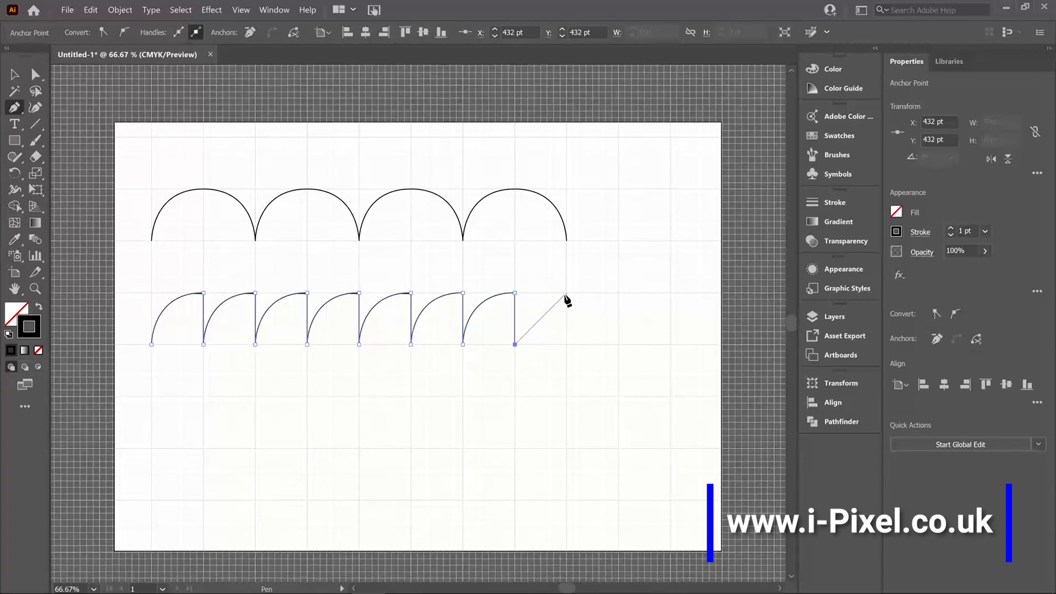
pyautogui.moveTo(567, 292); pyautogui.dragTo(618, 293)
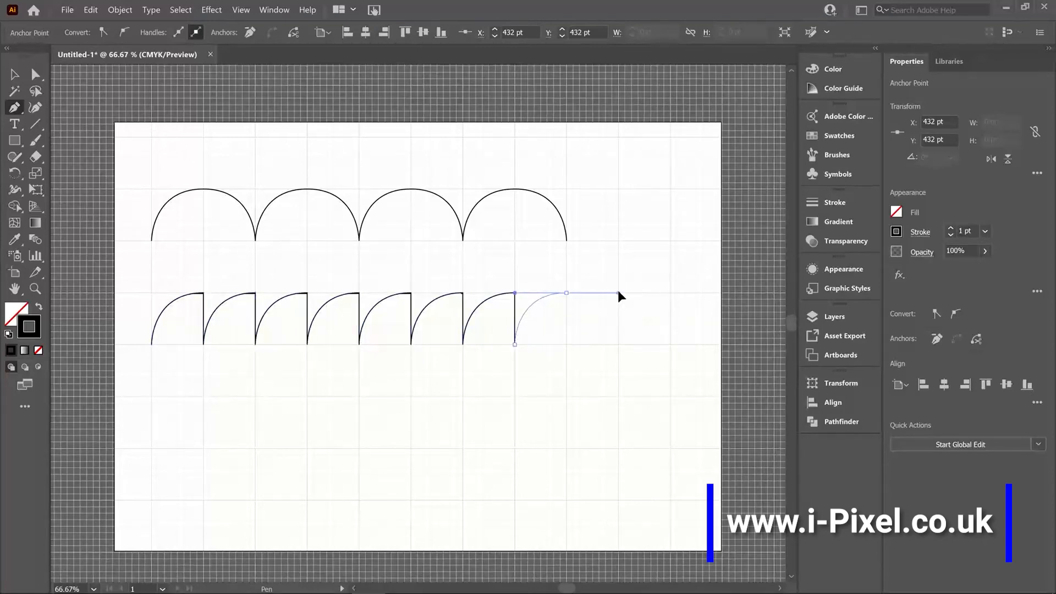
pyautogui.click(566, 293)
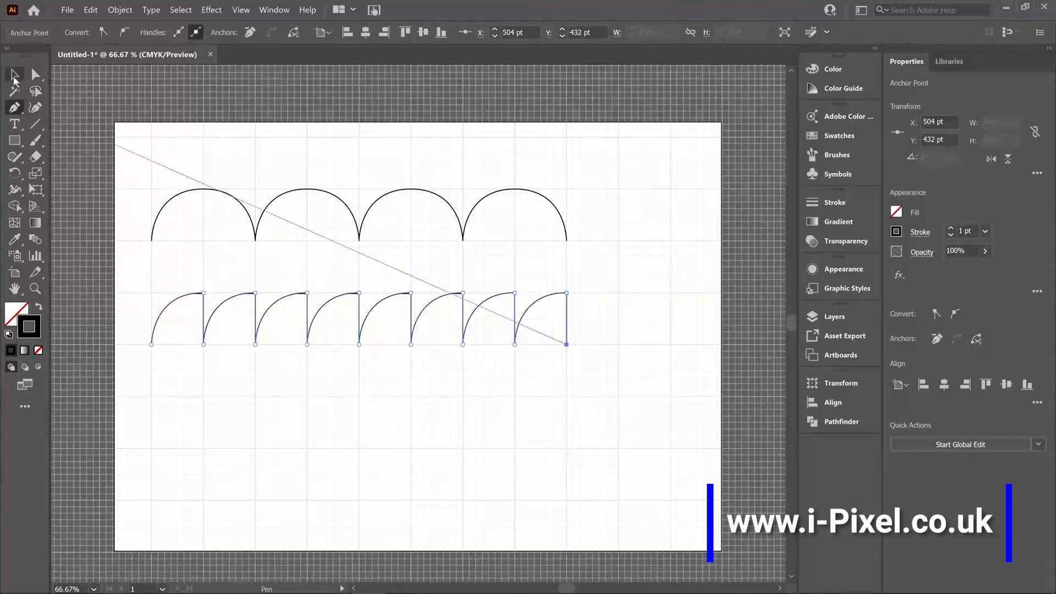
pyautogui.click(14, 74)
pyautogui.click(366, 437)
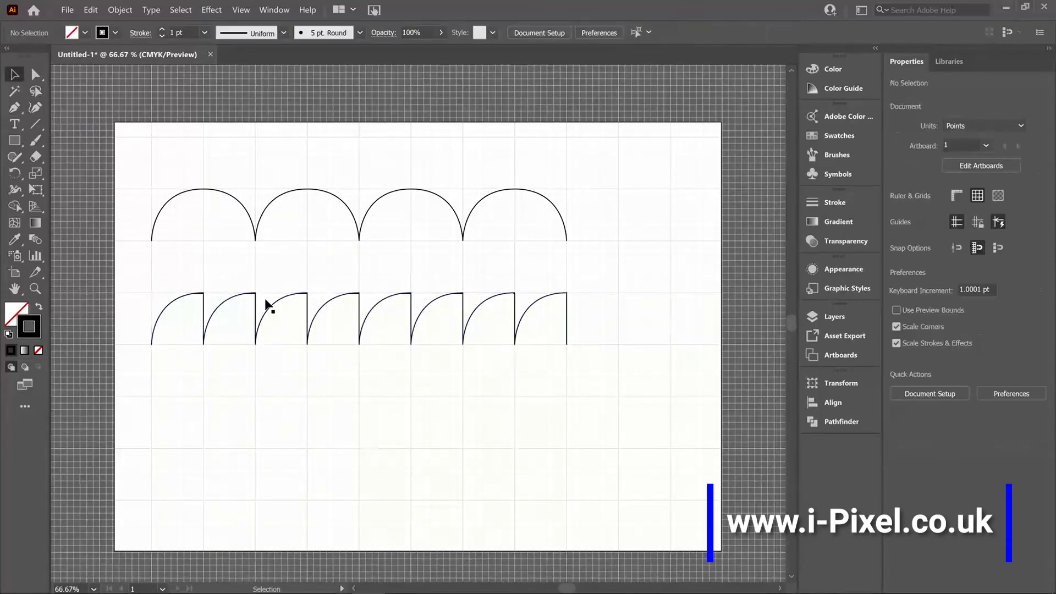
# - Move the row of fins below the arches, centring it at X 198 pt, Y 387 pt, and deselect it
pyautogui.click(308, 308)
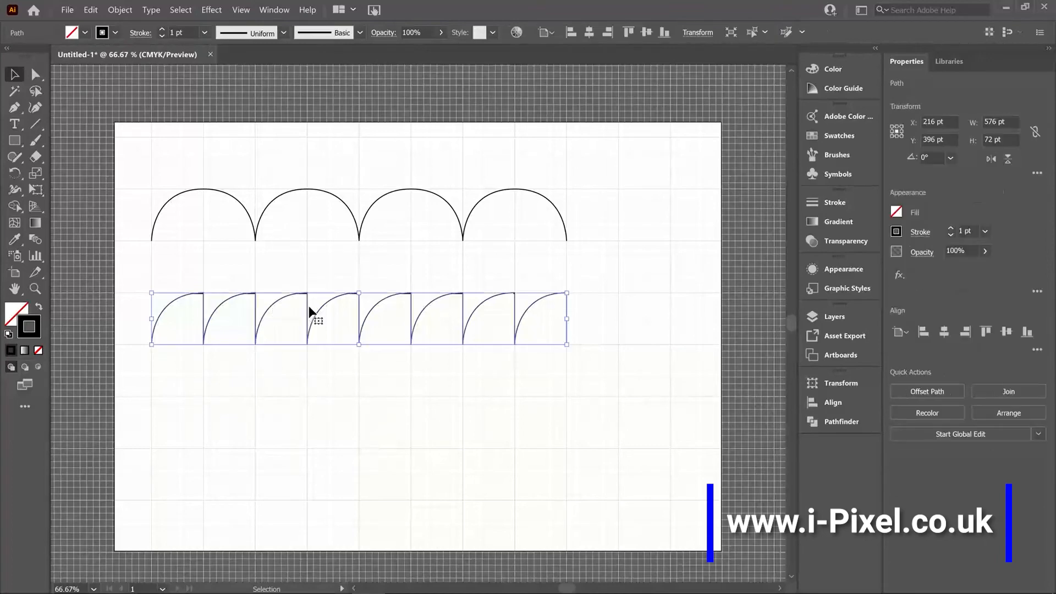
pyautogui.moveTo(308, 307); pyautogui.dragTo(393, 339)
pyautogui.moveTo(436, 309); pyautogui.dragTo(444, 288)
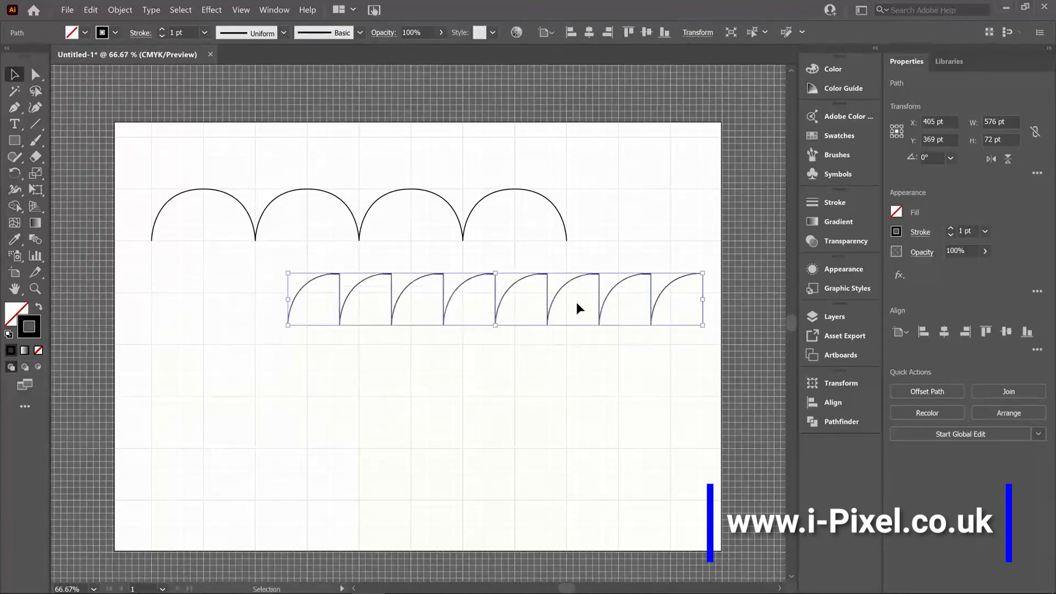
pyautogui.moveTo(567, 284); pyautogui.dragTo(419, 301)
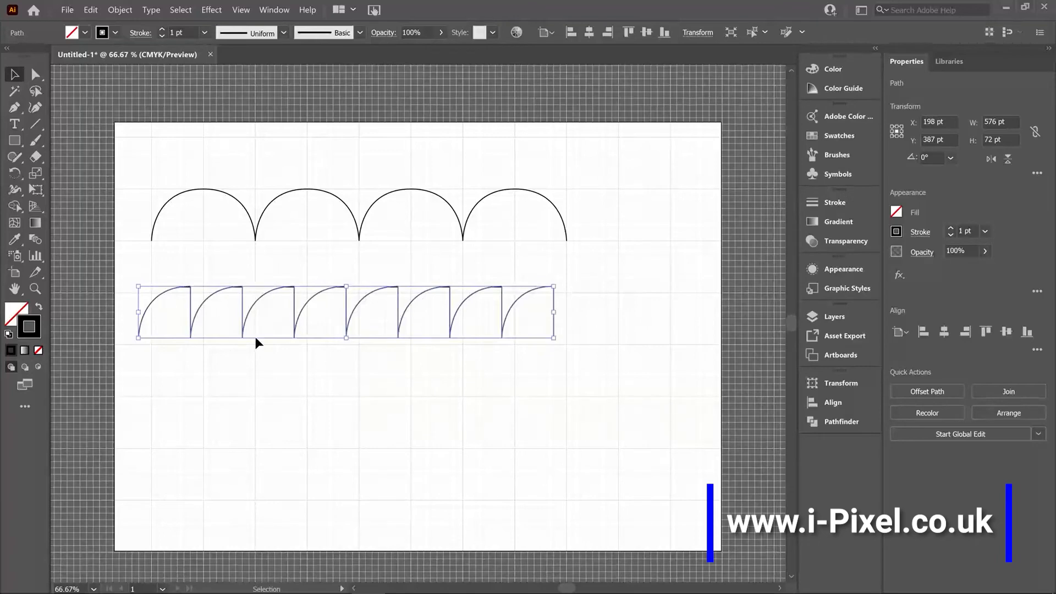
pyautogui.click(262, 381)
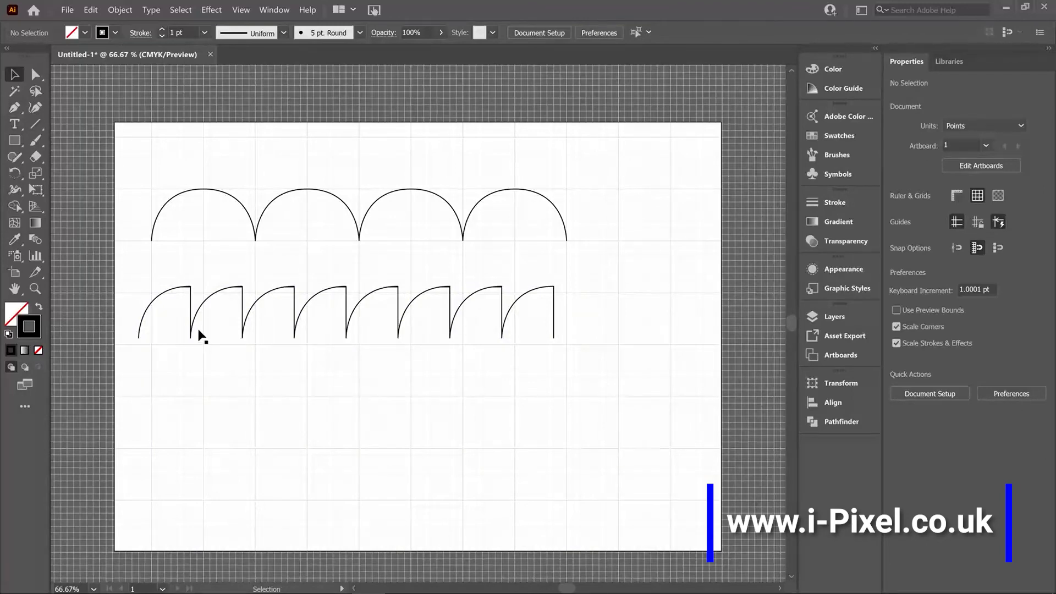
# - Draw a wavy path with the Curvature tool from X -72 pt, Y 648 pt, about 504 pt wide and 189 pt high, with two crests
pyautogui.click(36, 108)
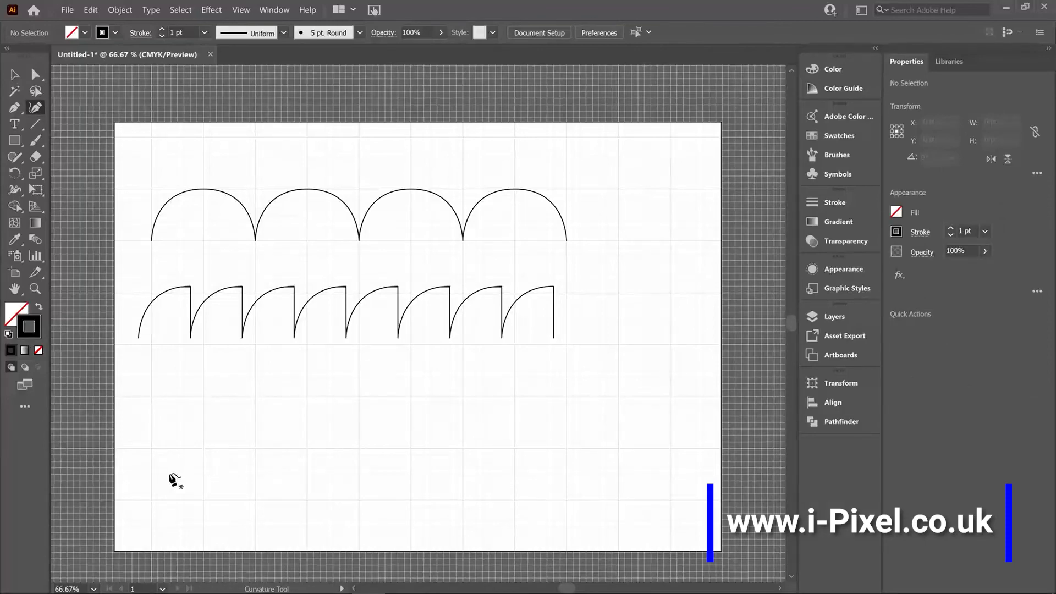
pyautogui.click(151, 500)
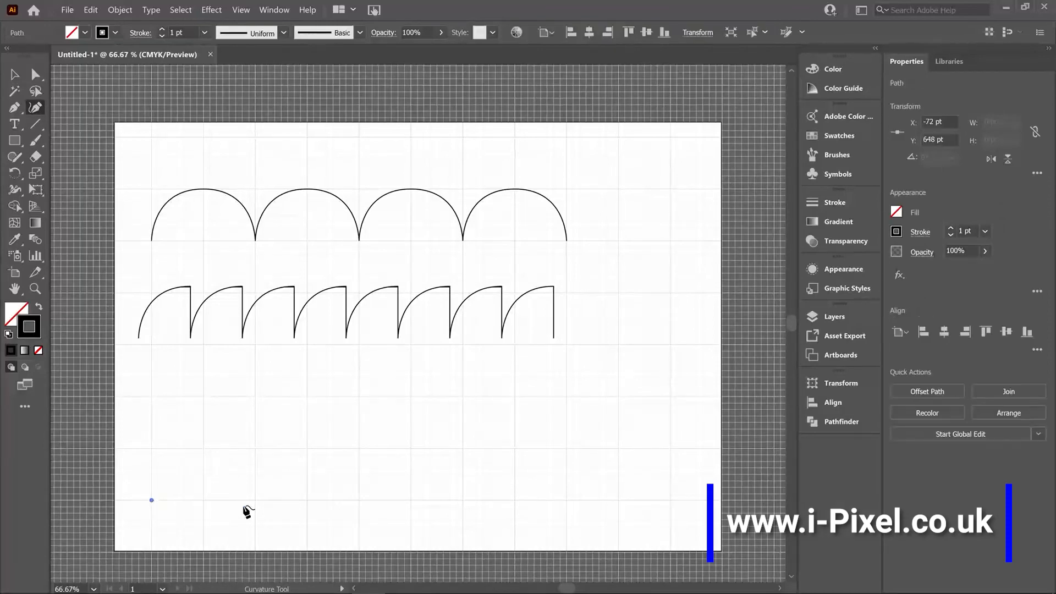
pyautogui.click(255, 396)
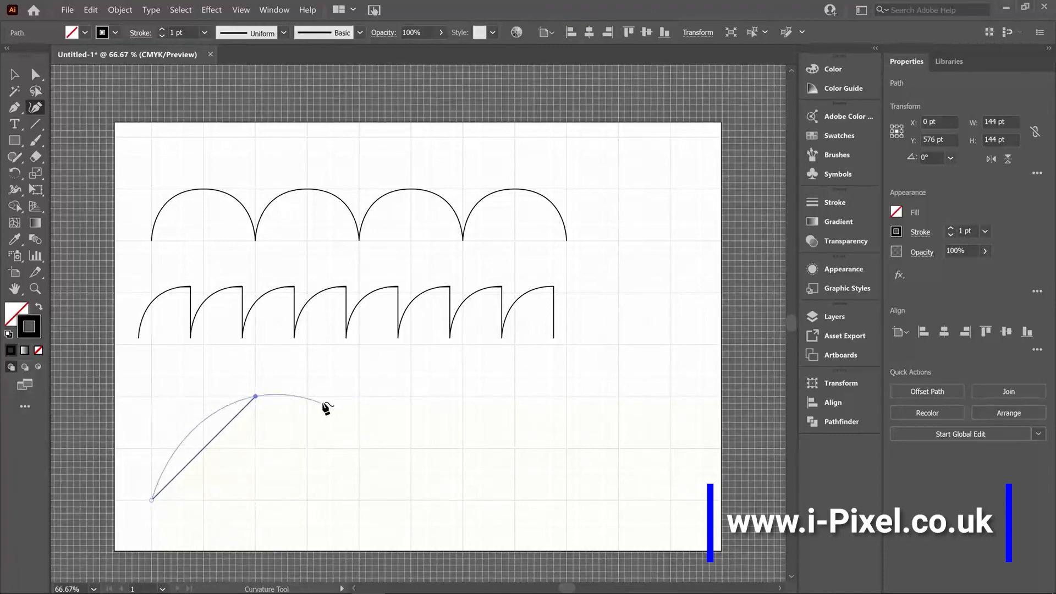
pyautogui.click(359, 408)
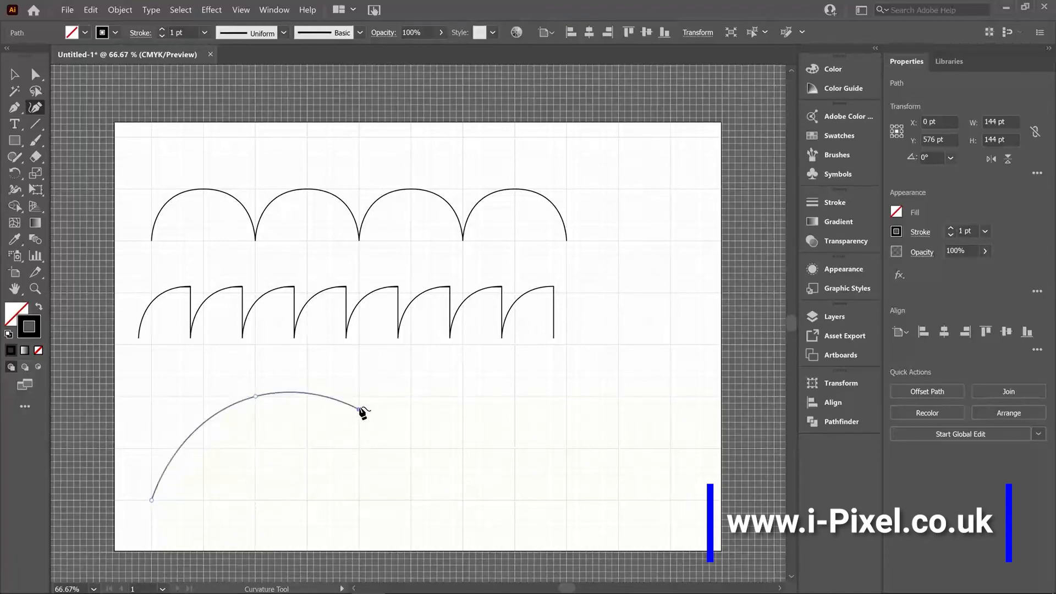
pyautogui.click(444, 364)
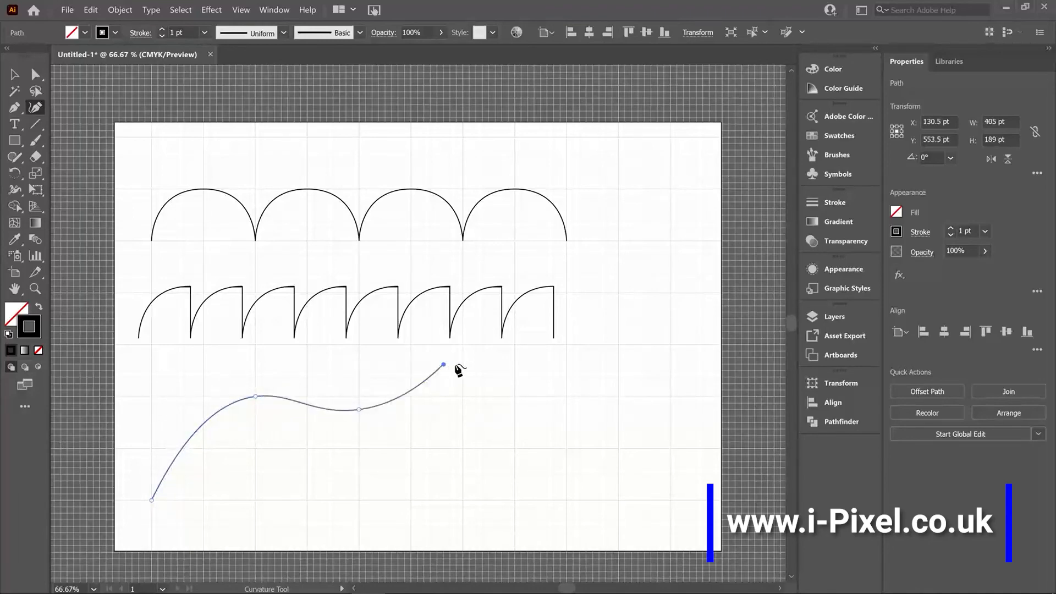
pyautogui.click(515, 396)
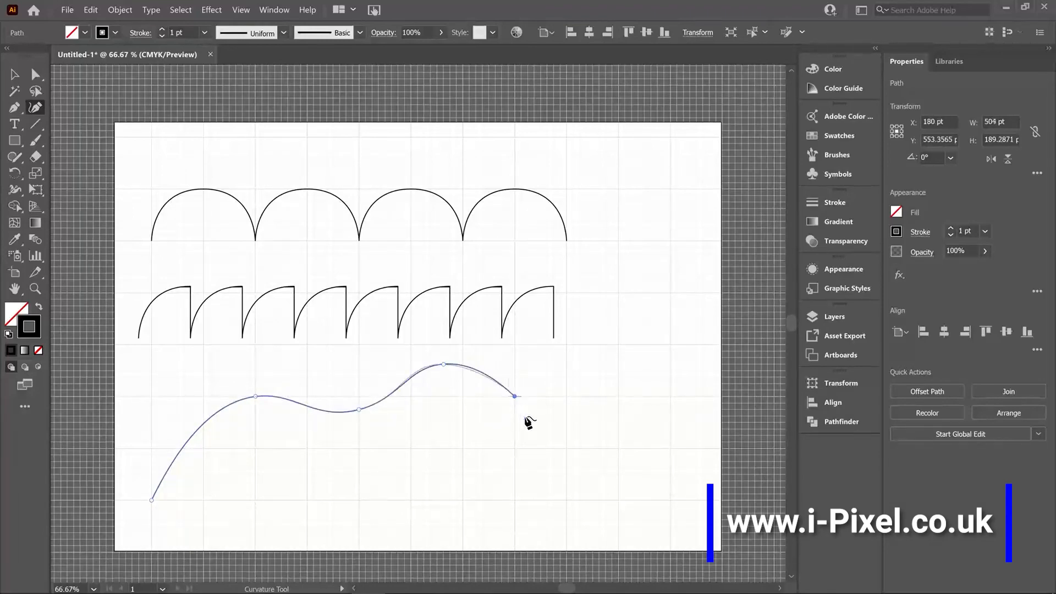
# - Extend the wavy path over a third crest, curl it back underneath and turn its end inward, making it about 748 pt wide
pyautogui.click(592, 351)
pyautogui.click(690, 409)
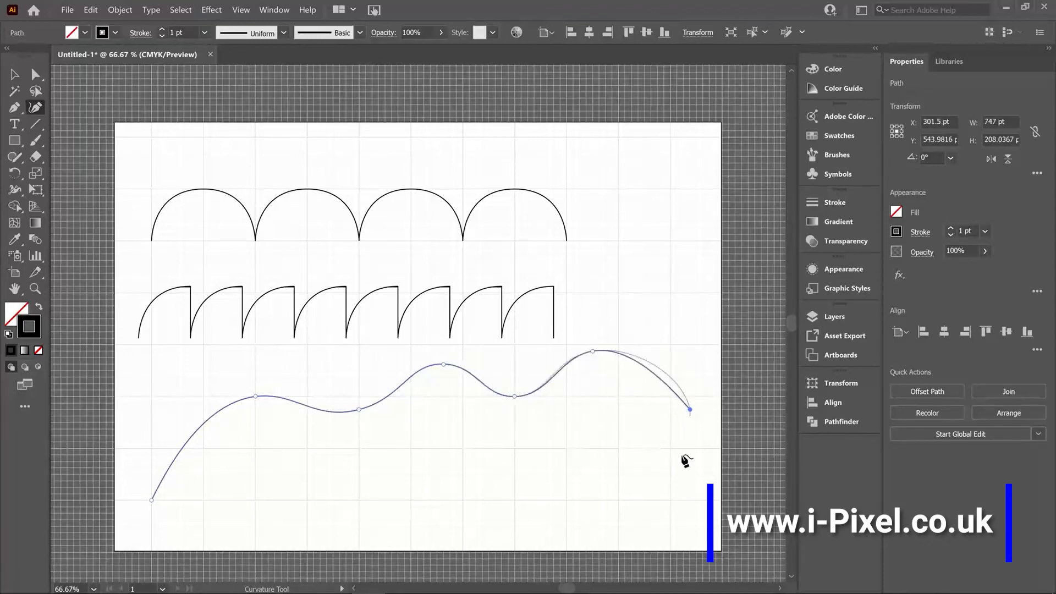
pyautogui.click(631, 494)
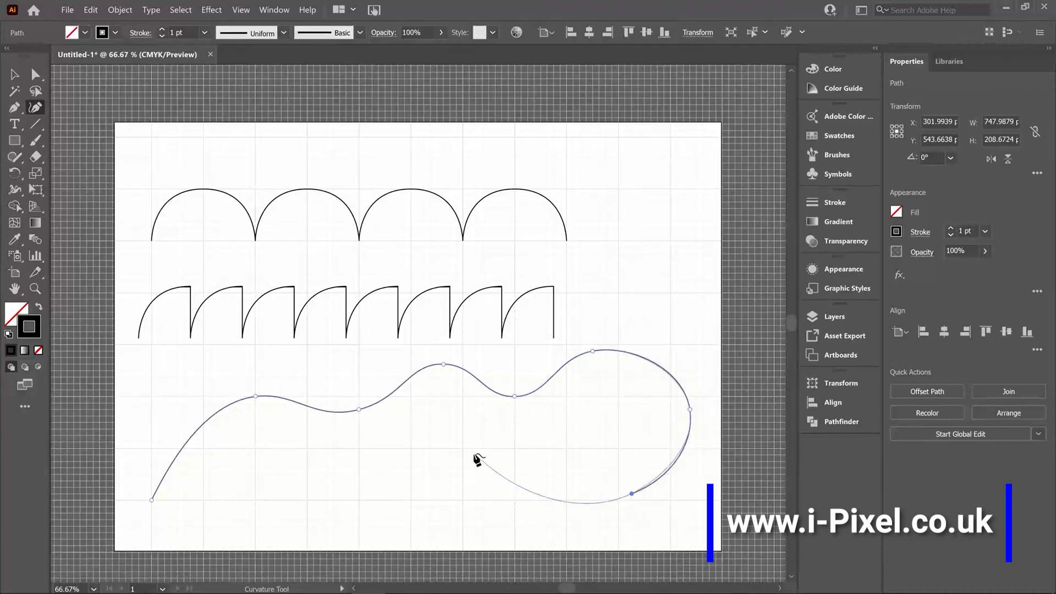
pyautogui.click(560, 436)
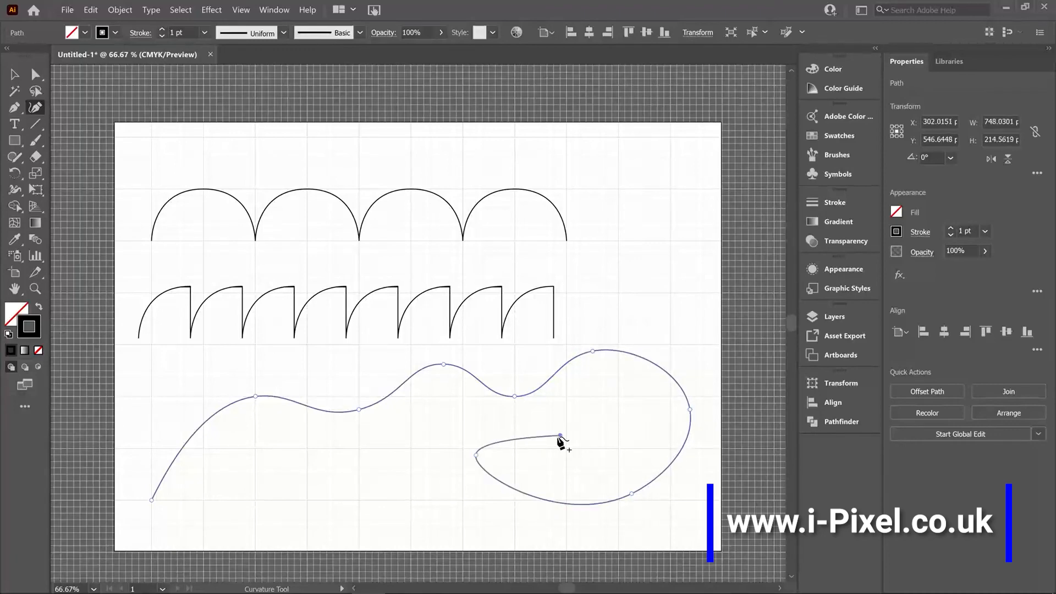
# - Convert the inward turning point and both dips of the wave to corner points, toggling the first crest to a corner and back to smooth
pyautogui.doubleClick(476, 455)
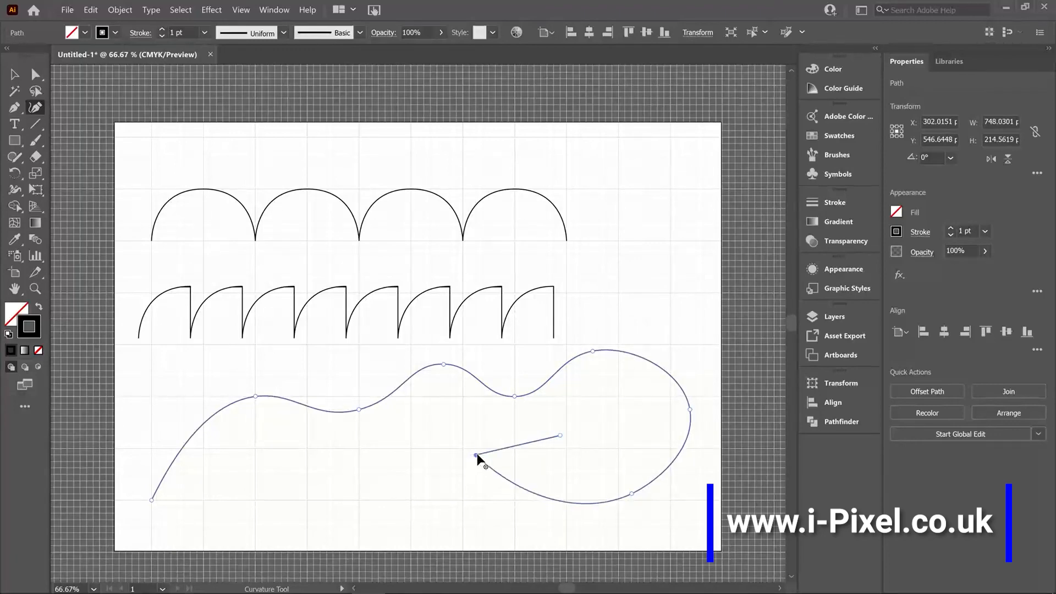
pyautogui.doubleClick(514, 395)
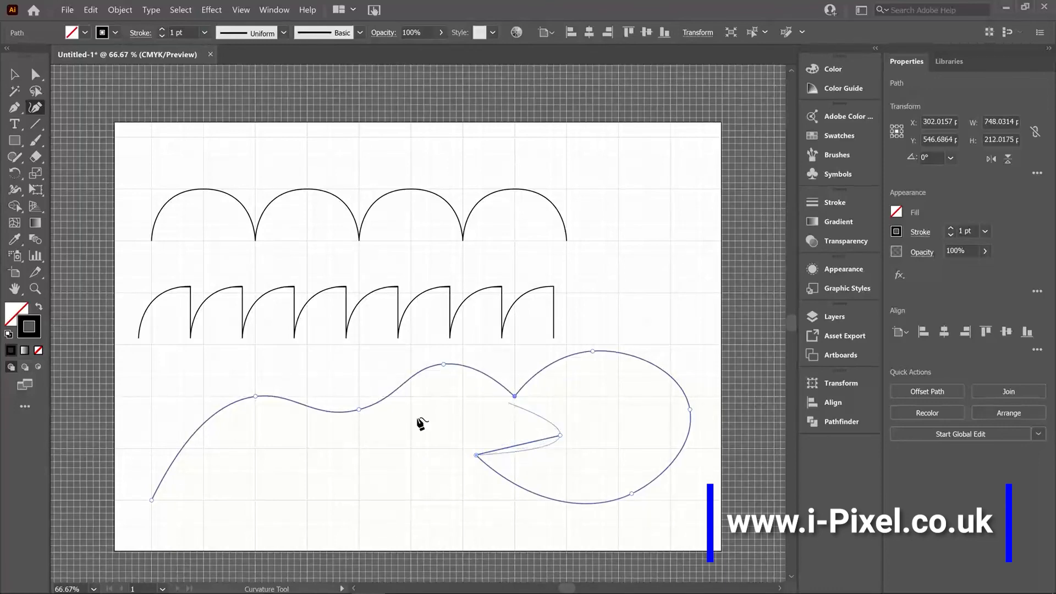
pyautogui.doubleClick(358, 409)
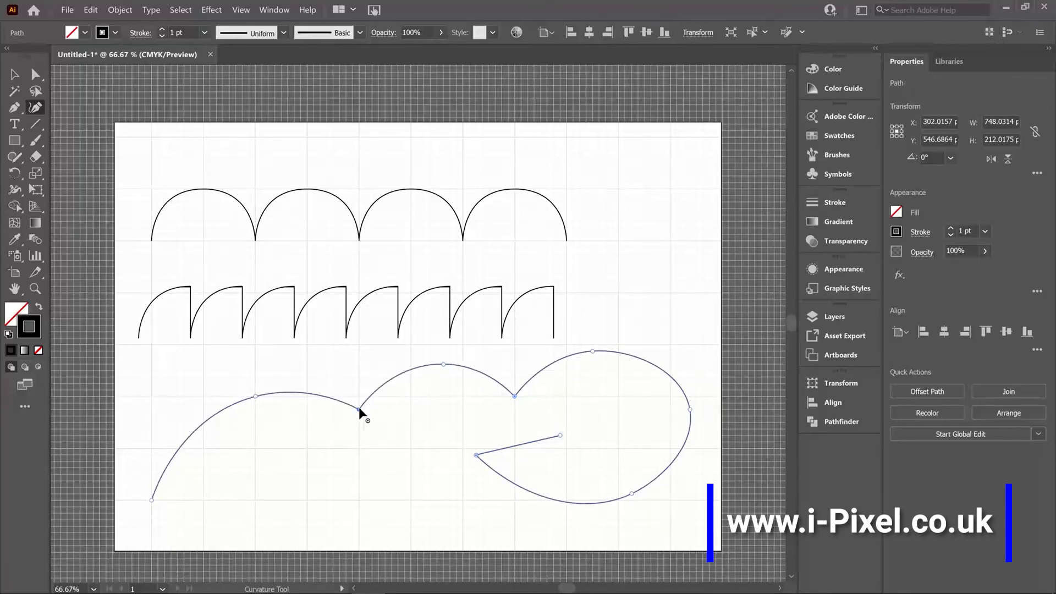
pyautogui.doubleClick(256, 397)
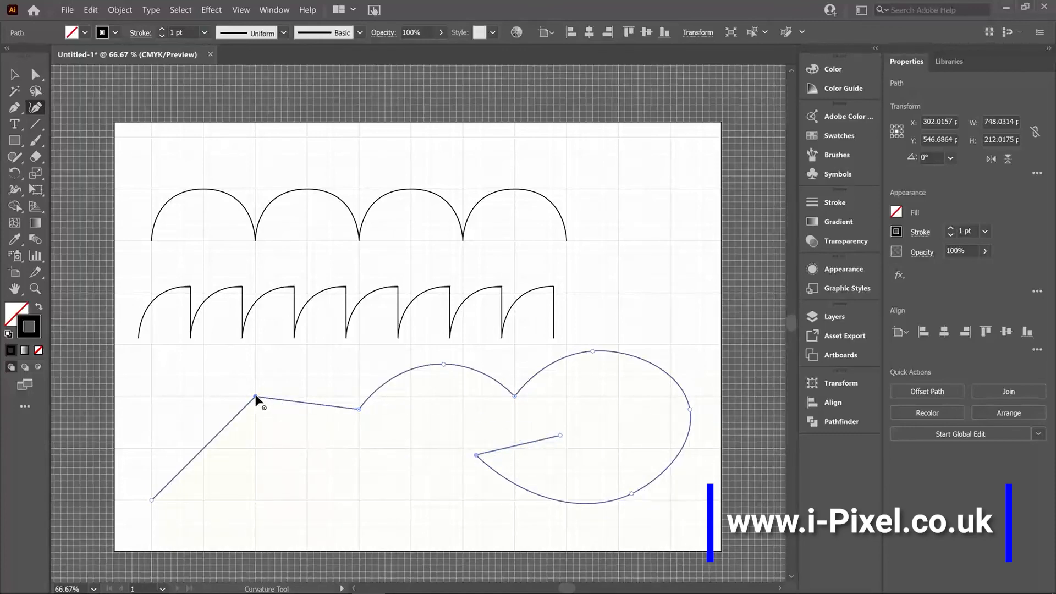
pyautogui.doubleClick(255, 396)
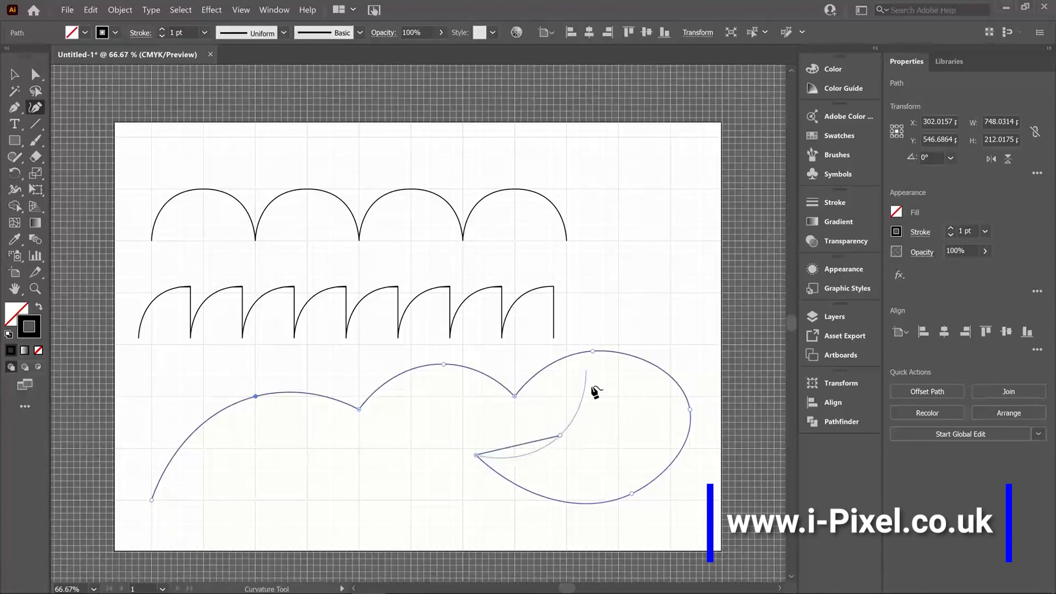
# - Continue the curve back beneath the wave in smooth bends and close it at its starting point, about 750 pt wide and 225 pt high
pyautogui.click(430, 409)
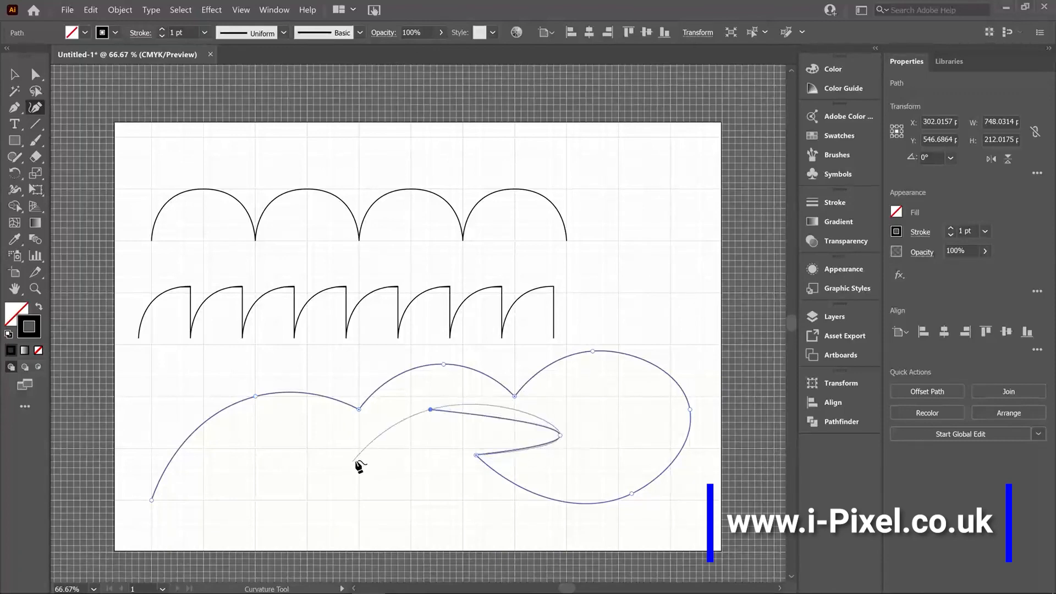
pyautogui.click(352, 460)
pyautogui.click(242, 461)
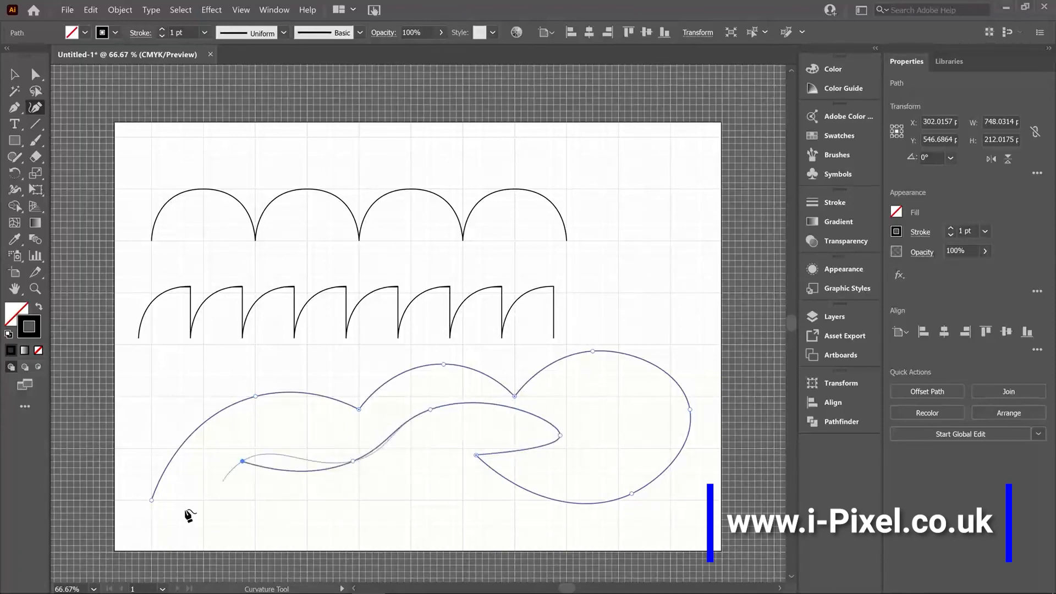
pyautogui.click(177, 513)
pyautogui.click(151, 500)
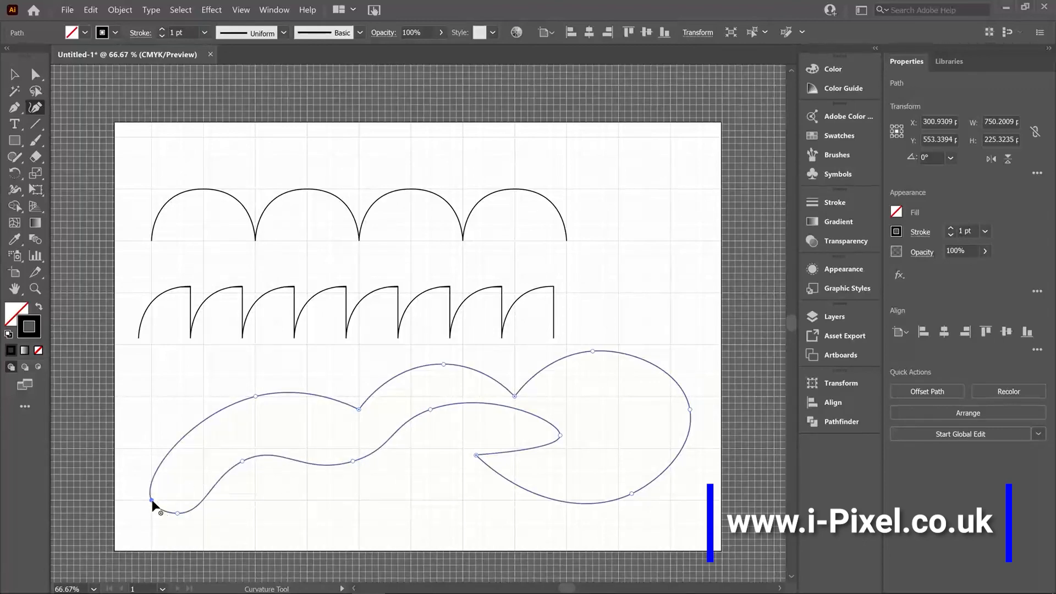
# - Convert the shape's starting point and the two middle underside points to corners, and turn the inner turning point back to smooth
pyautogui.doubleClick(151, 501)
pyautogui.doubleClick(242, 461)
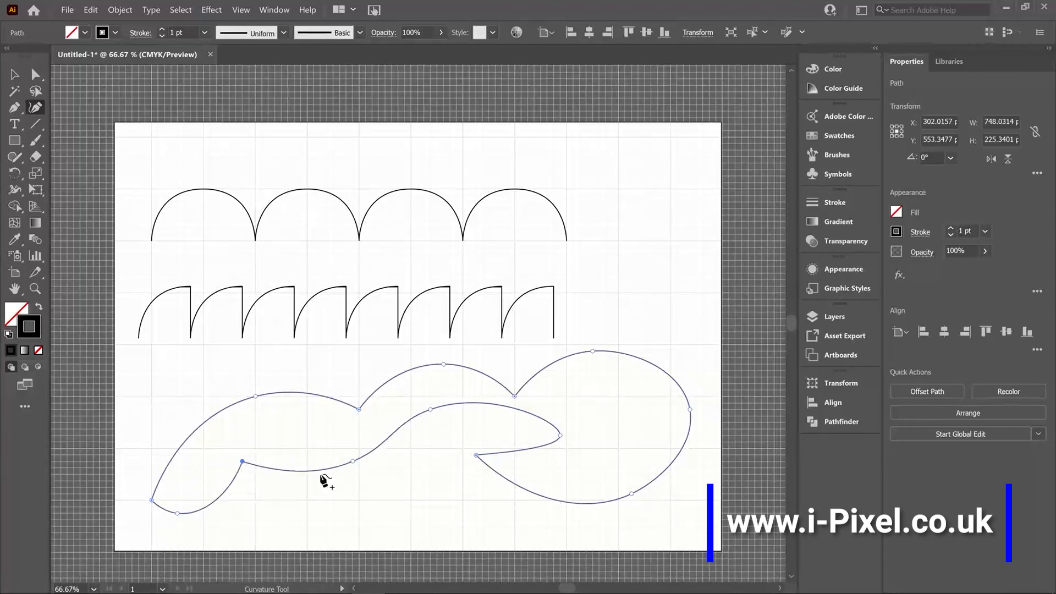
pyautogui.doubleClick(352, 461)
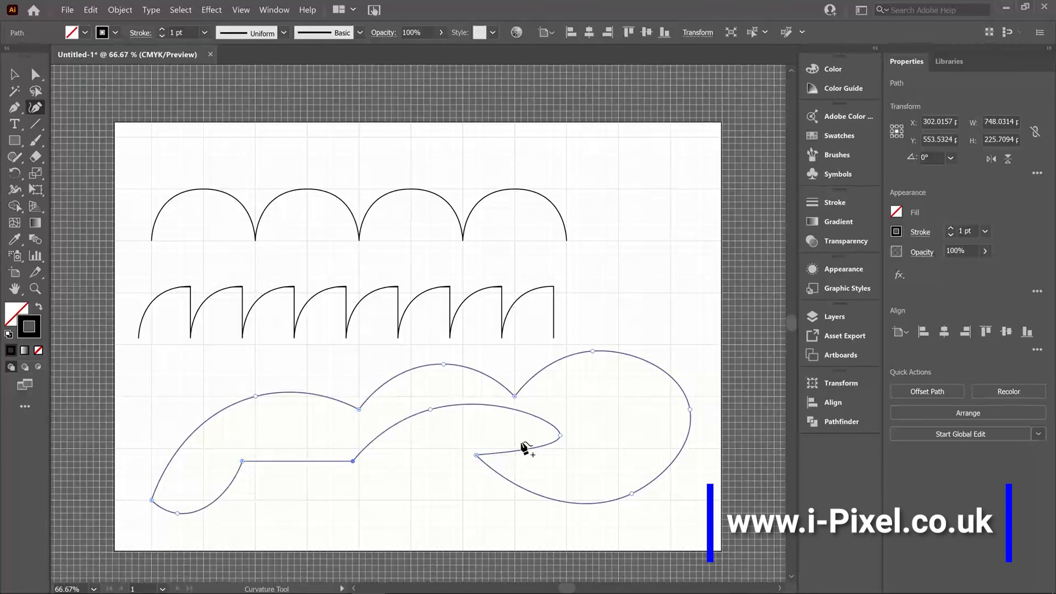
pyautogui.doubleClick(475, 455)
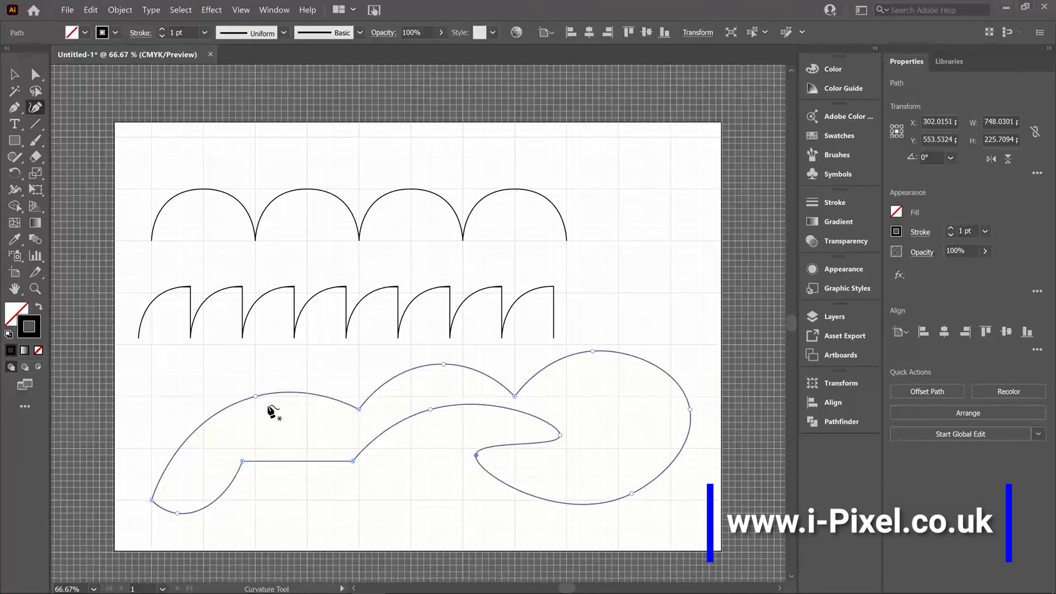
# - Replace the closed shape with an open S-shaped path drawn with the Curvature tool, about 621 pt wide and 161 pt high
pyautogui.click(22, 74)
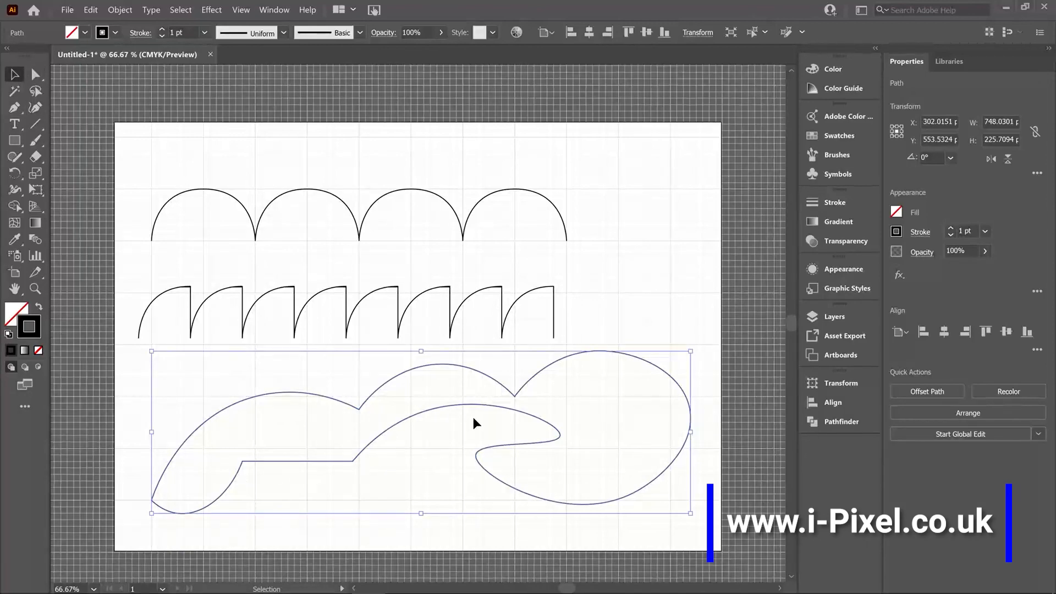
pyautogui.press('Delete')
pyautogui.click(35, 108)
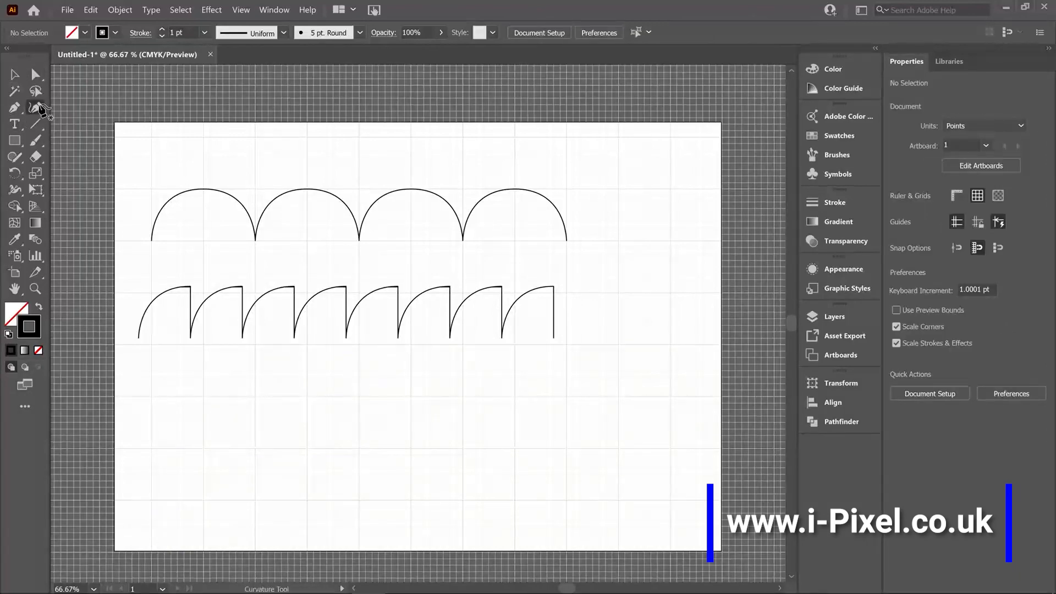
pyautogui.click(235, 474)
pyautogui.click(339, 396)
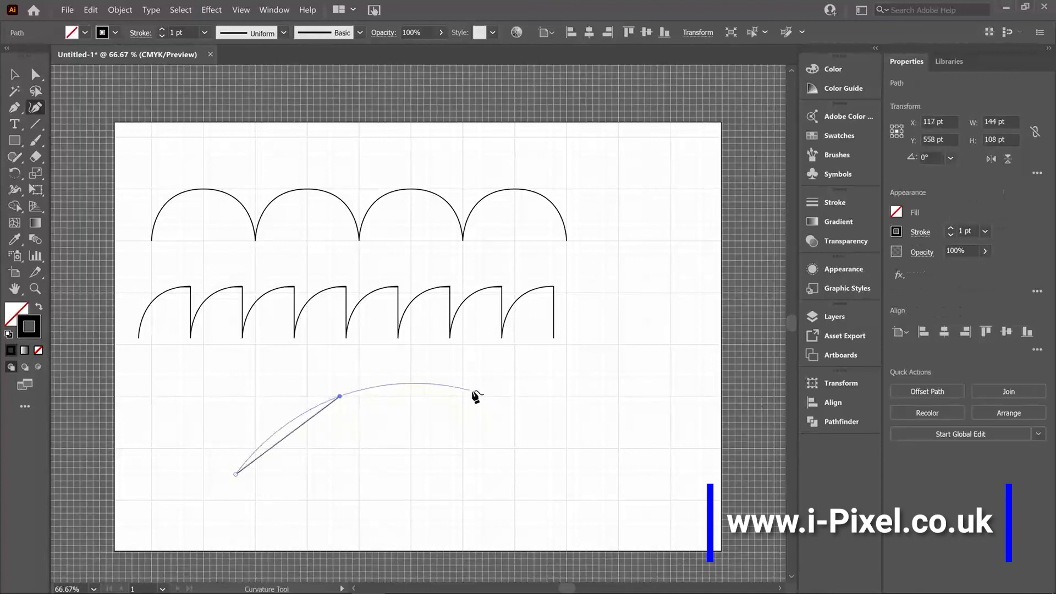
pyautogui.click(470, 390)
pyautogui.click(527, 487)
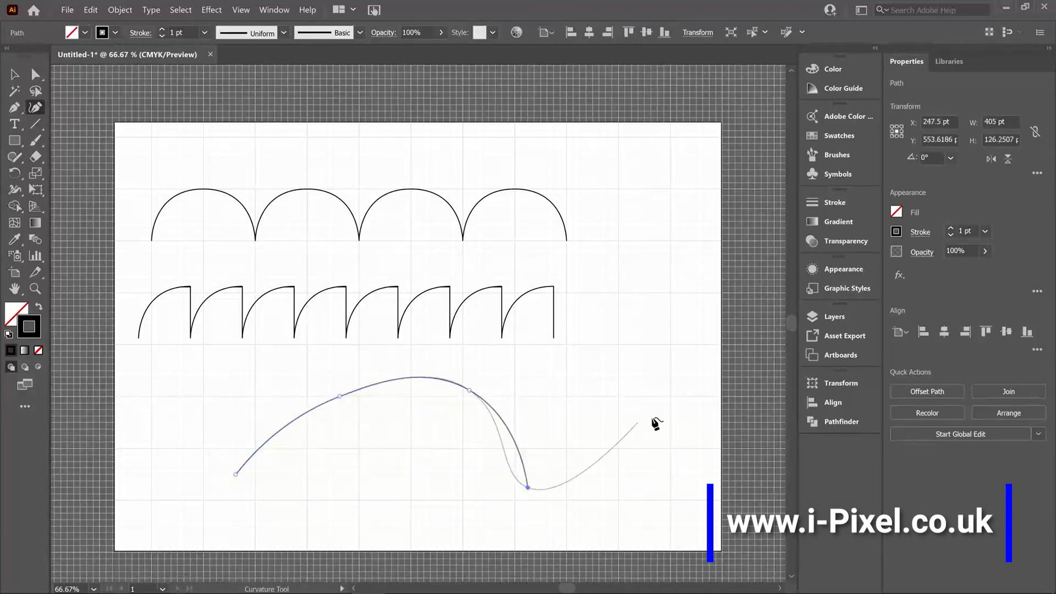
pyautogui.click(683, 423)
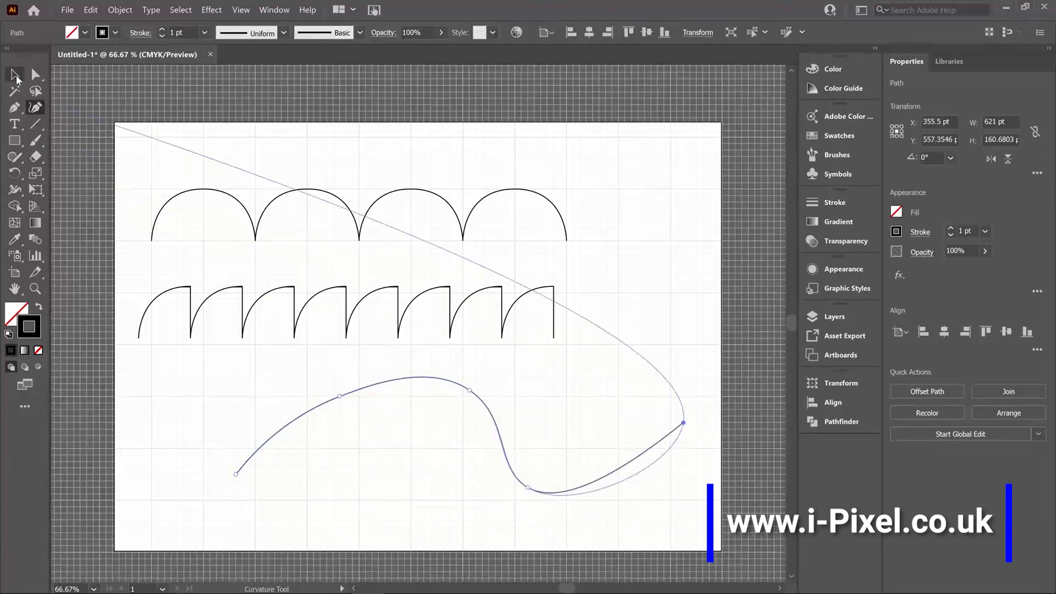
# - Finish the S-shaped path and move it left and slightly up, its left end nearly in line with the first arch's left edge
pyautogui.click(16, 77)
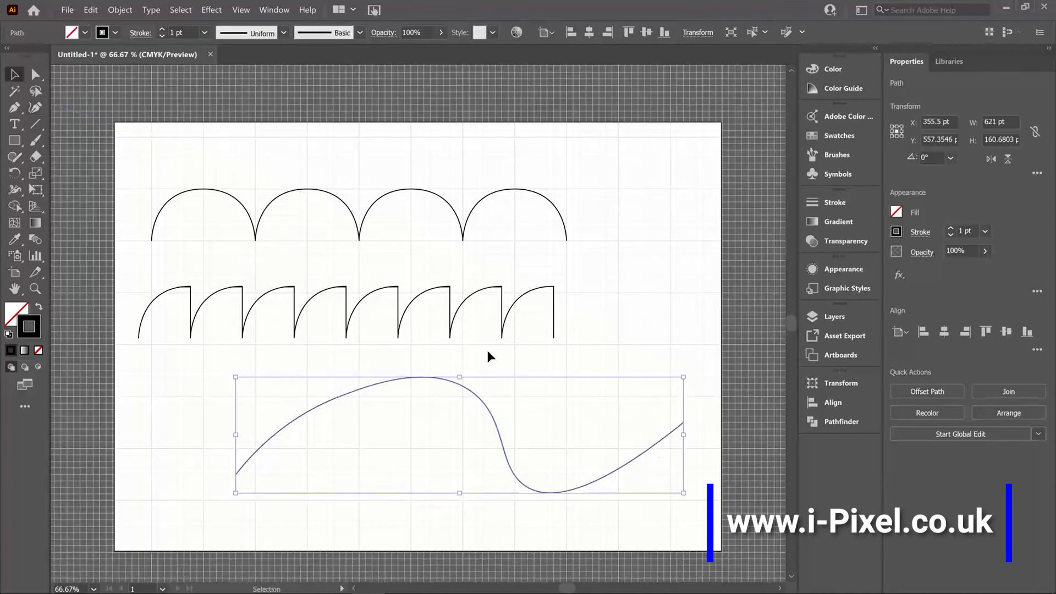
pyautogui.click(660, 322)
pyautogui.moveTo(486, 410); pyautogui.dragTo(408, 404)
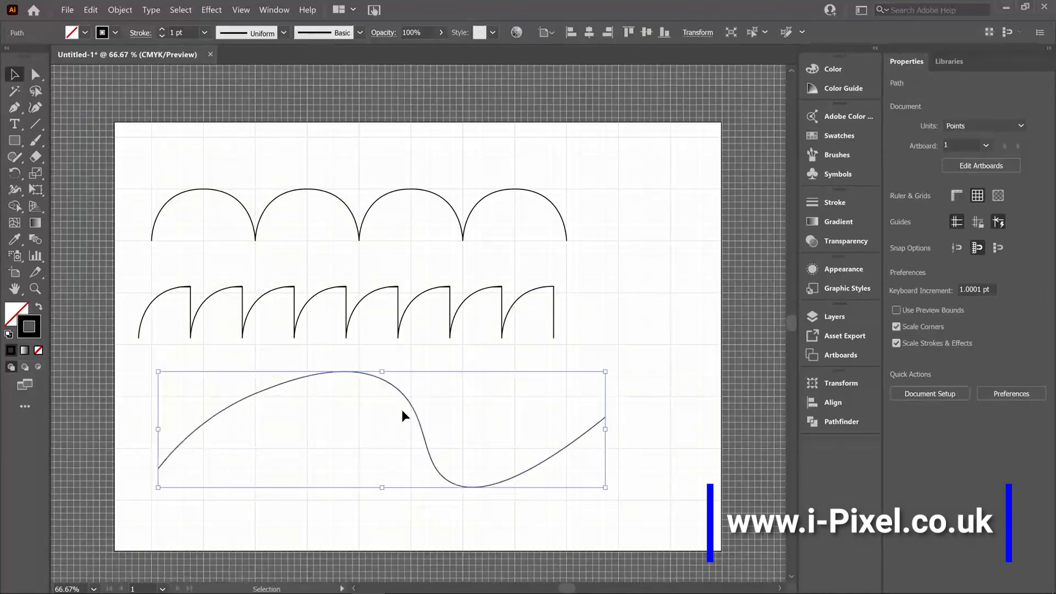